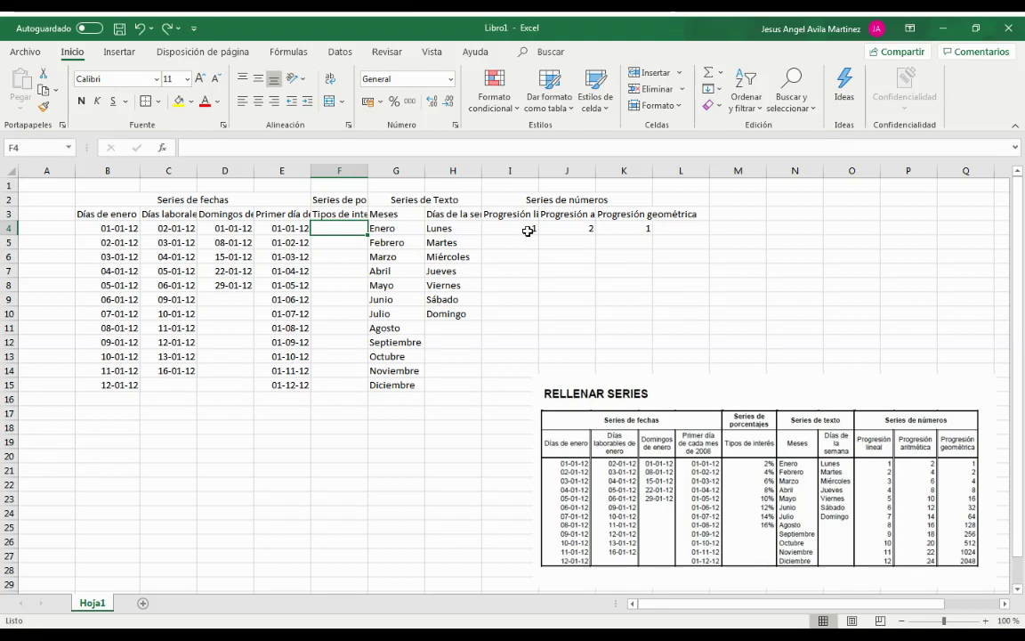
# Fill I4:I15 with the linear series 1 to 12 and move the RELLENAR SERIES picture slightly lower
pyautogui.click(525, 228)
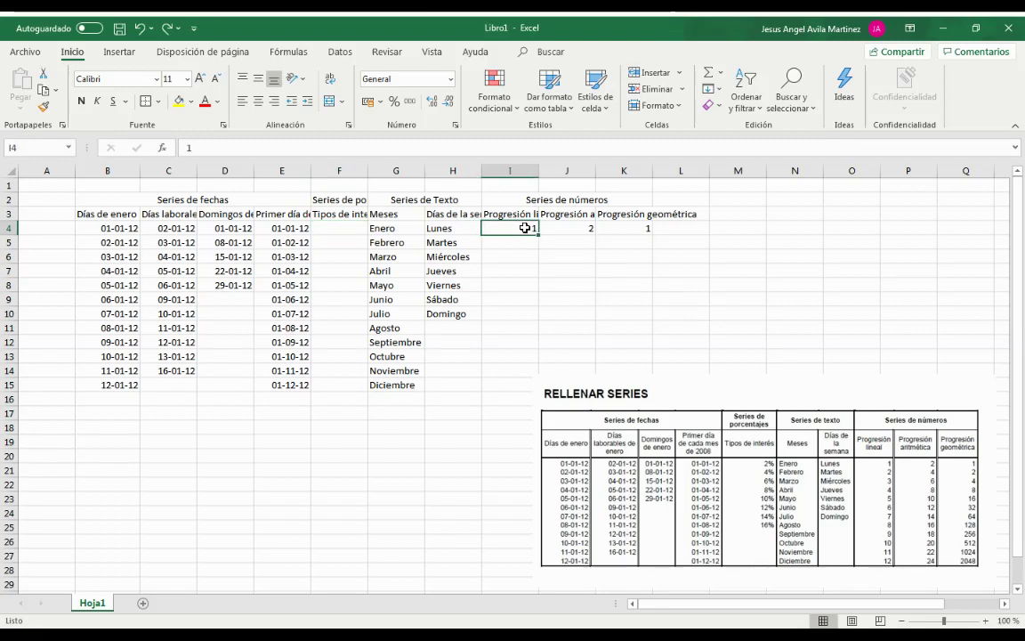
pyautogui.moveTo(526, 228); pyautogui.dragTo(514, 387)
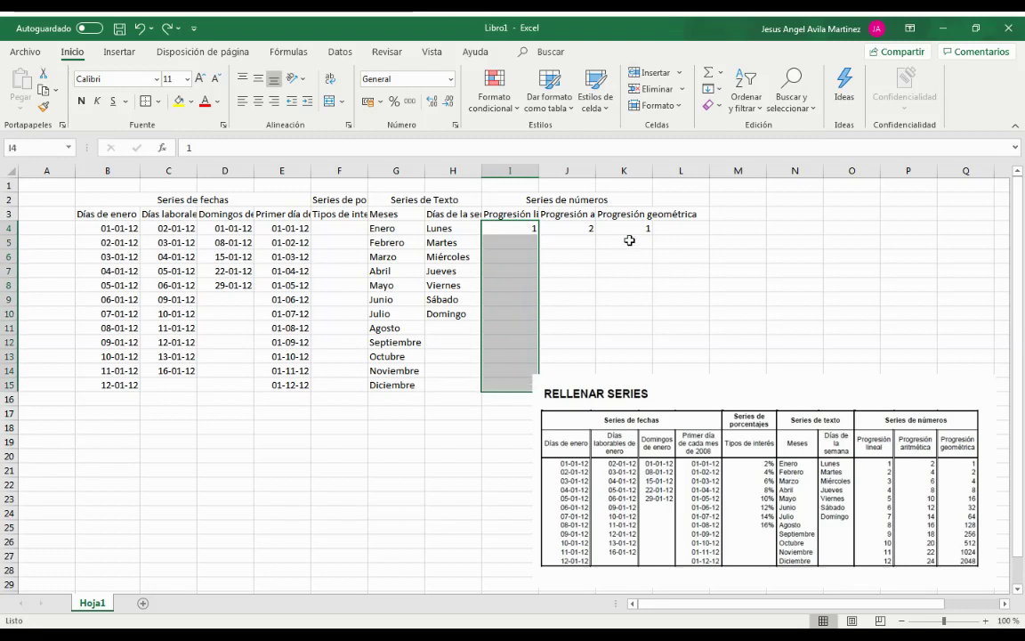
pyautogui.click(714, 93)
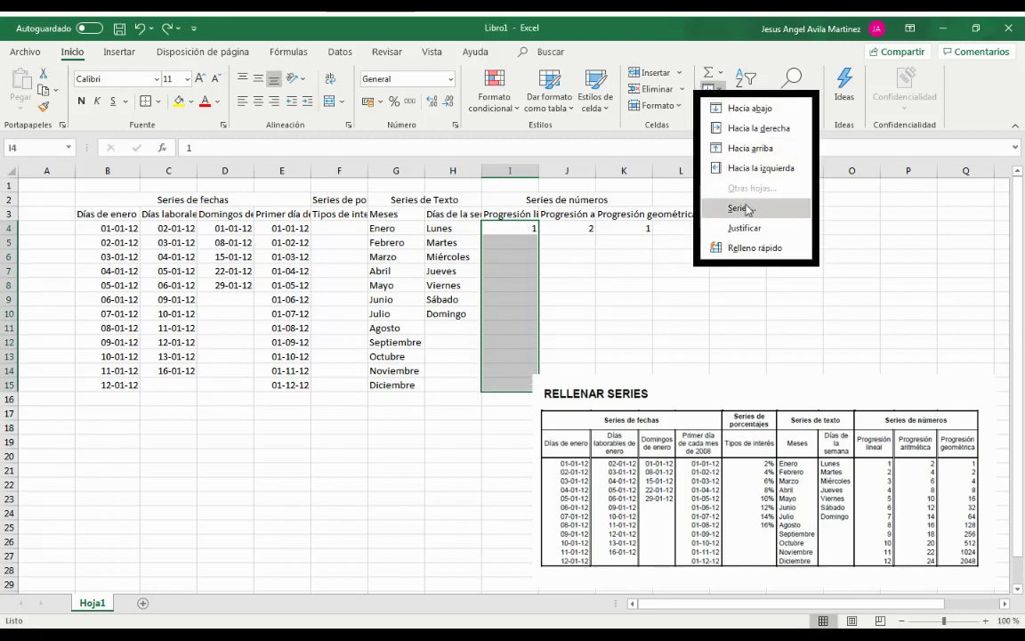
pyautogui.click(674, 188)
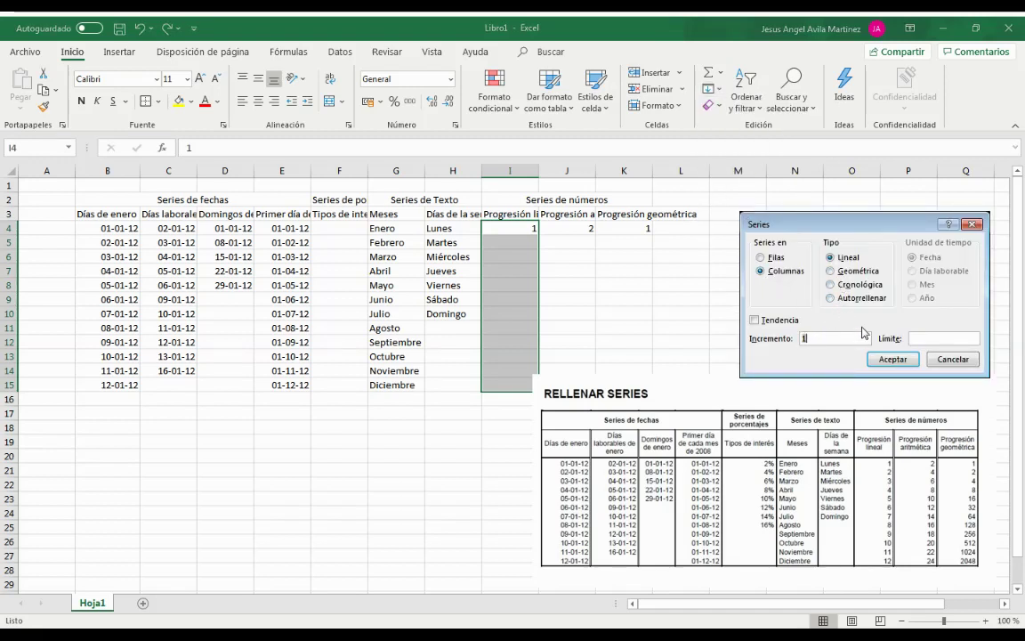
pyautogui.click(893, 359)
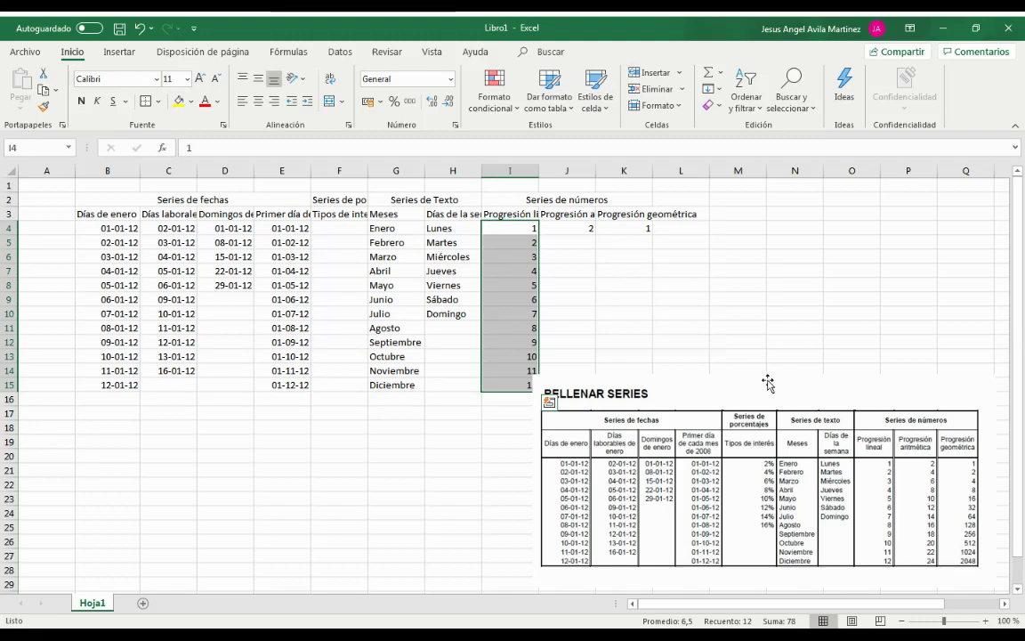
pyautogui.moveTo(767, 382); pyautogui.dragTo(760, 424)
pyautogui.click(783, 340)
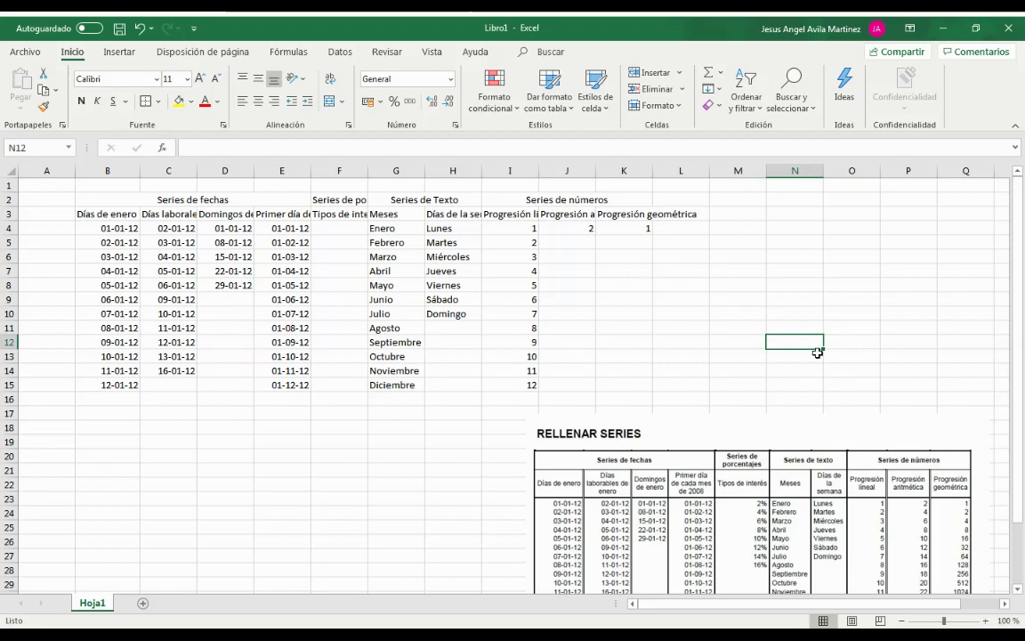
# Fill J4:J15 with the linear series 2, 4, 6 … 24 using increment 2, then select K4:K15
pyautogui.moveTo(853, 439); pyautogui.dragTo(832, 420)
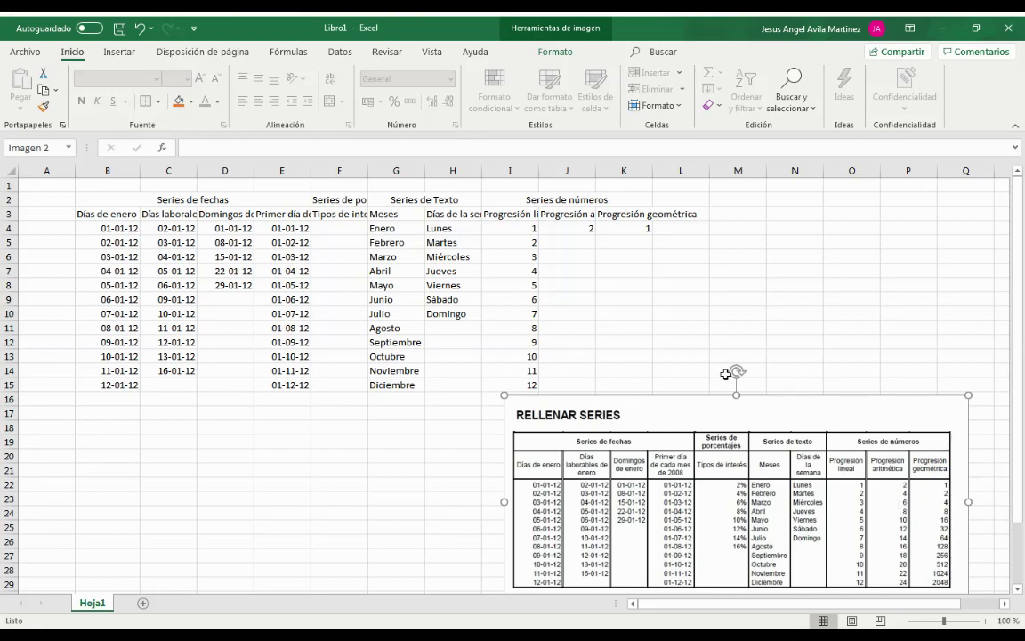
pyautogui.click(668, 286)
pyautogui.moveTo(586, 230); pyautogui.dragTo(580, 384)
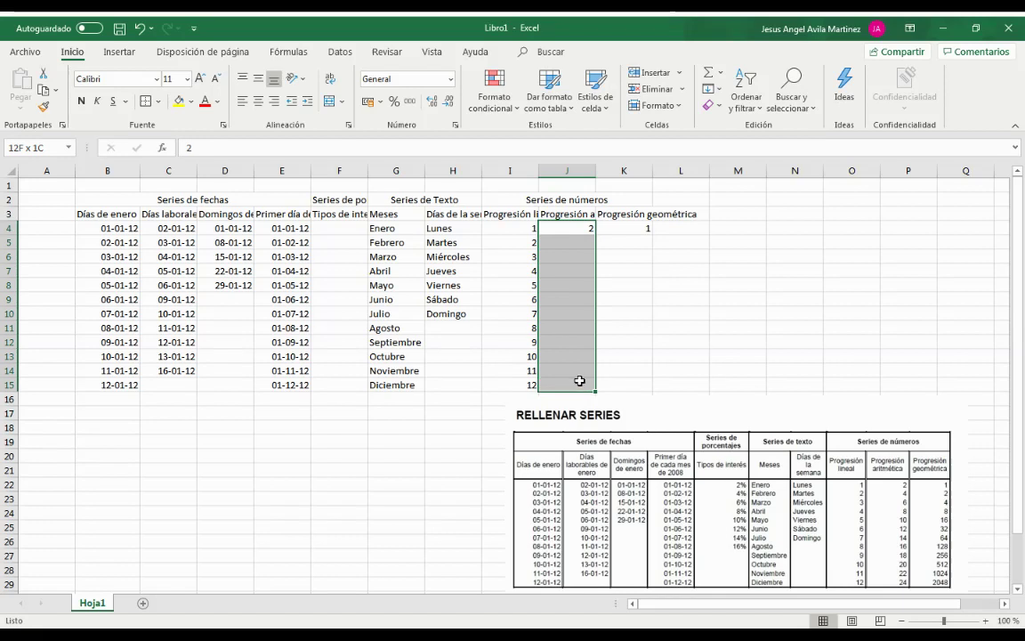
pyautogui.click(712, 90)
pyautogui.click(739, 208)
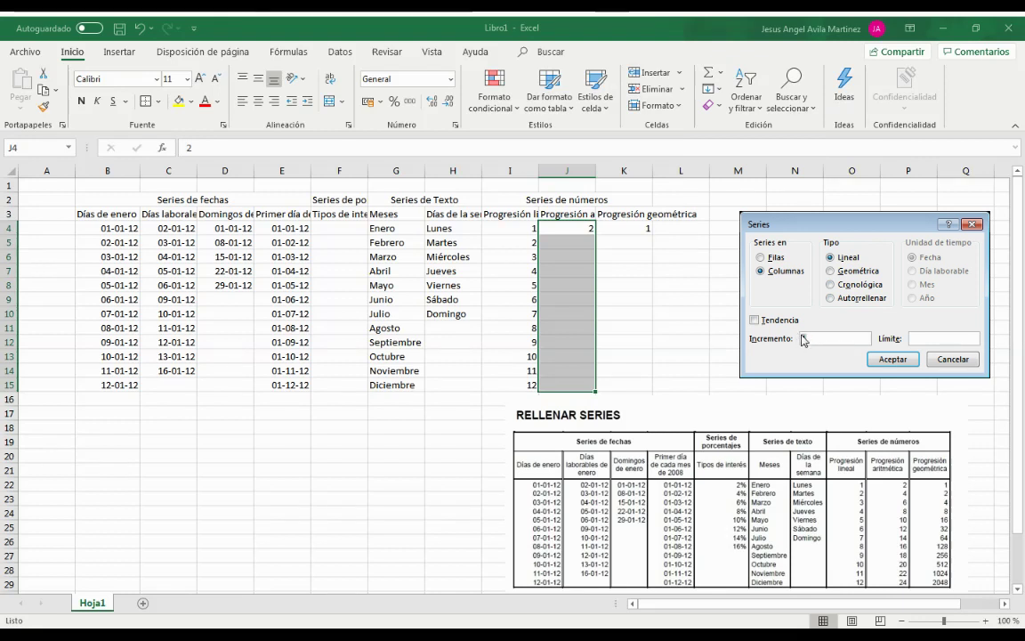
pyautogui.write('2')
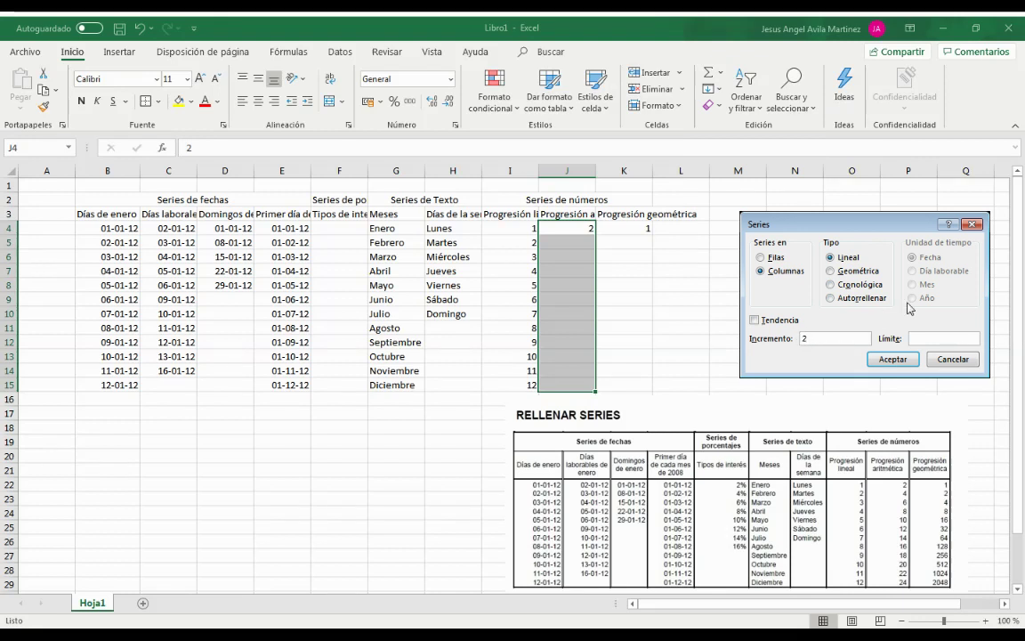
pyautogui.click(892, 359)
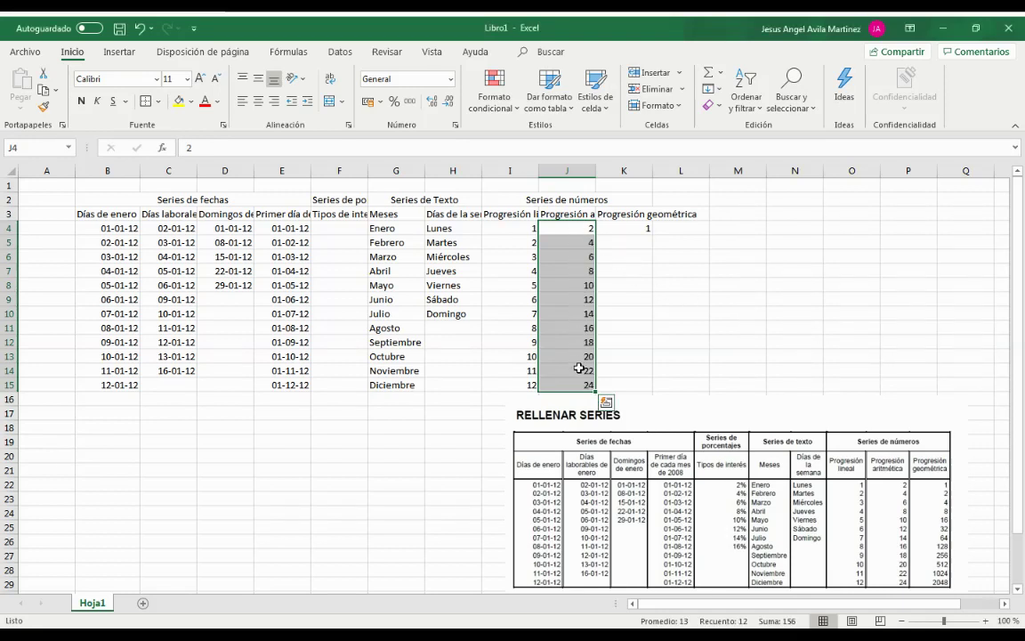
pyautogui.click(628, 229)
pyautogui.moveTo(628, 230); pyautogui.dragTo(629, 382)
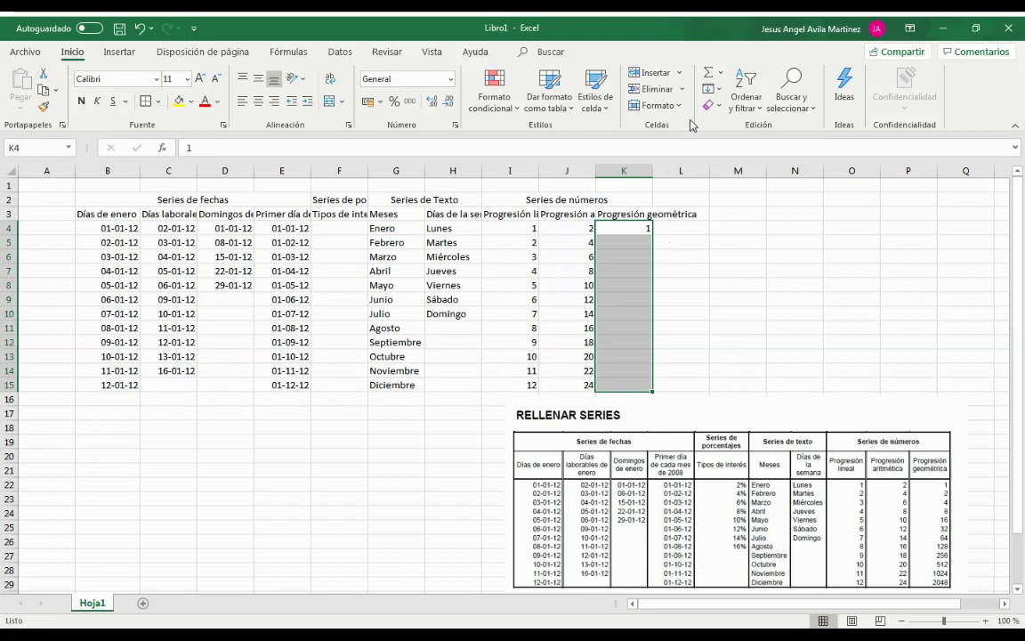
# Fill K4:K15 with a geometric series of step 2, giving 1, 2, 4 … 2048
pyautogui.click(717, 91)
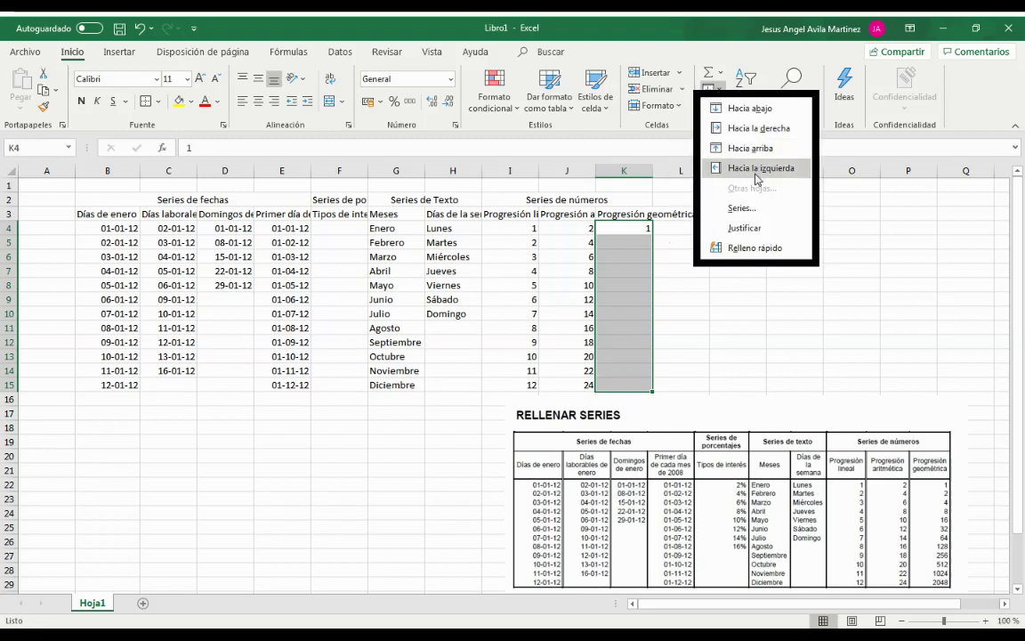
pyautogui.click(742, 208)
pyautogui.click(850, 277)
pyautogui.doubleClick(803, 338)
pyautogui.write('2')
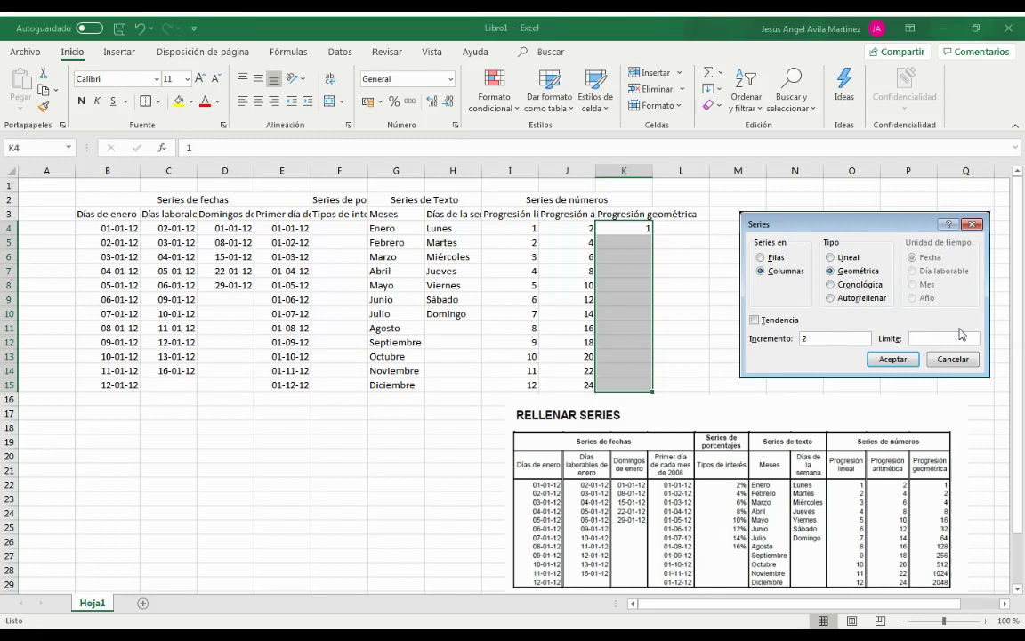
pyautogui.click(894, 359)
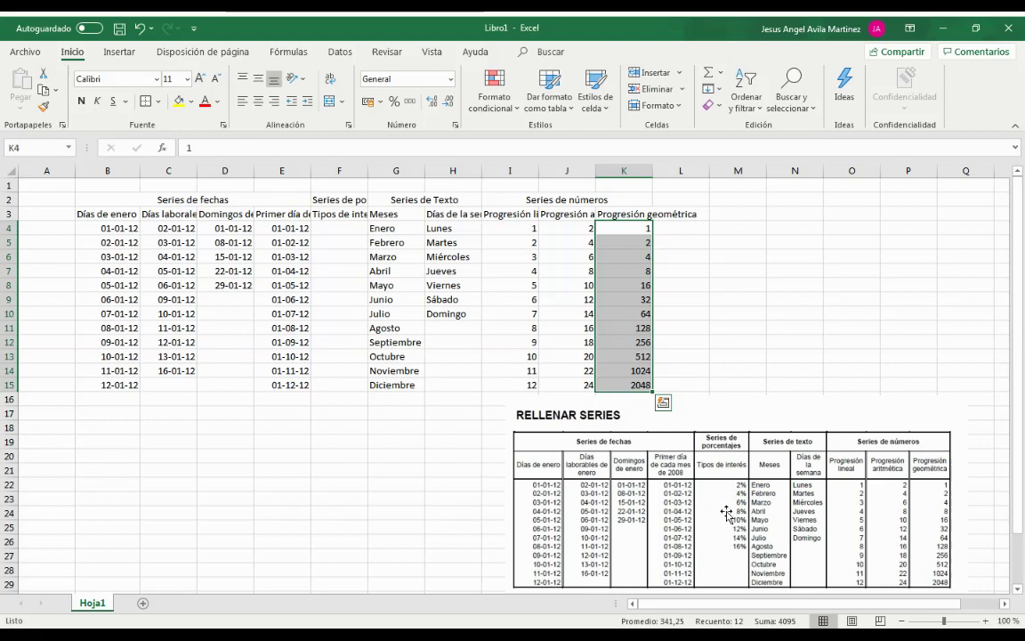
pyautogui.click(347, 231)
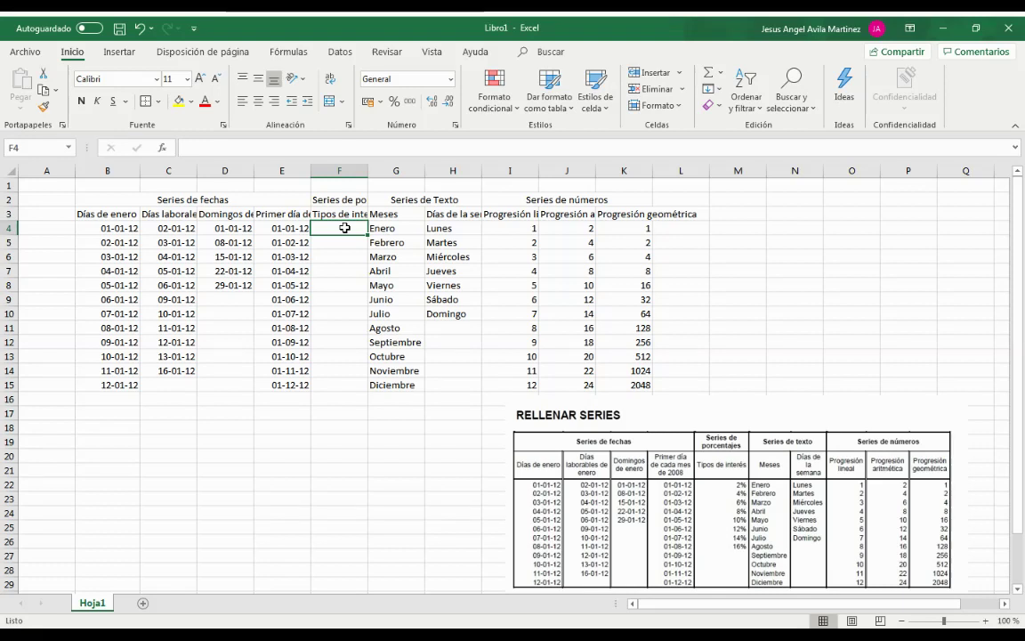
# Enter the interest-rate value in F4 and format it as a percentage
pyautogui.write('0,02')
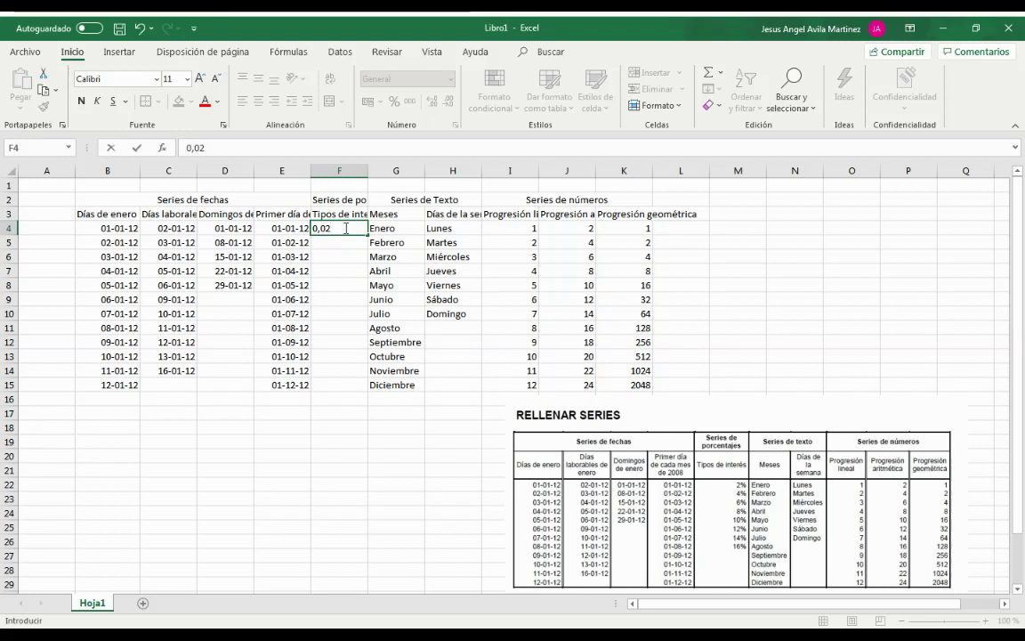
pyautogui.press('Return')
pyautogui.click(356, 229)
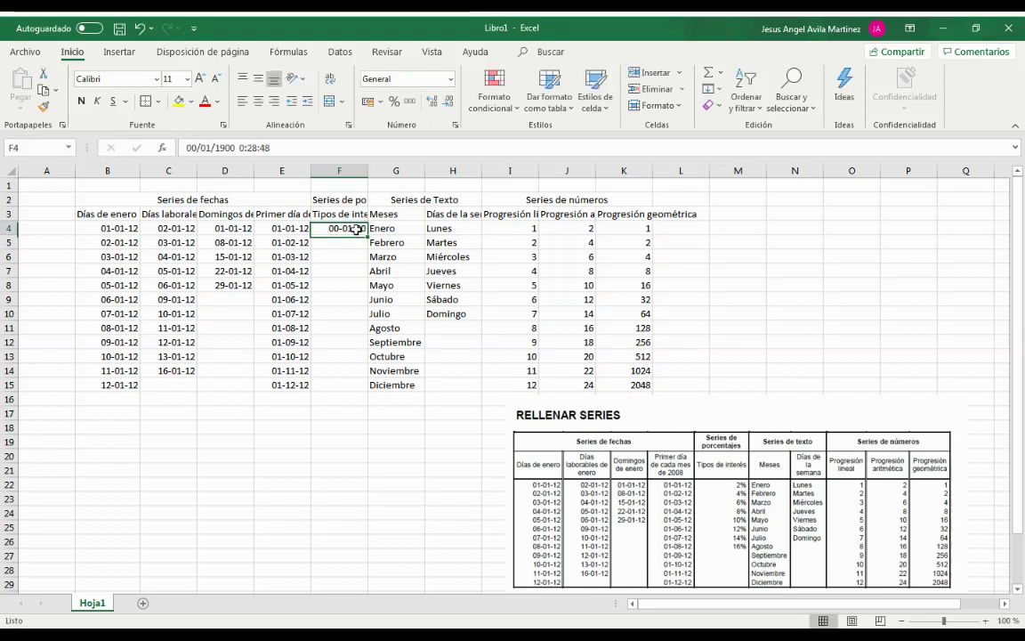
pyautogui.click(451, 78)
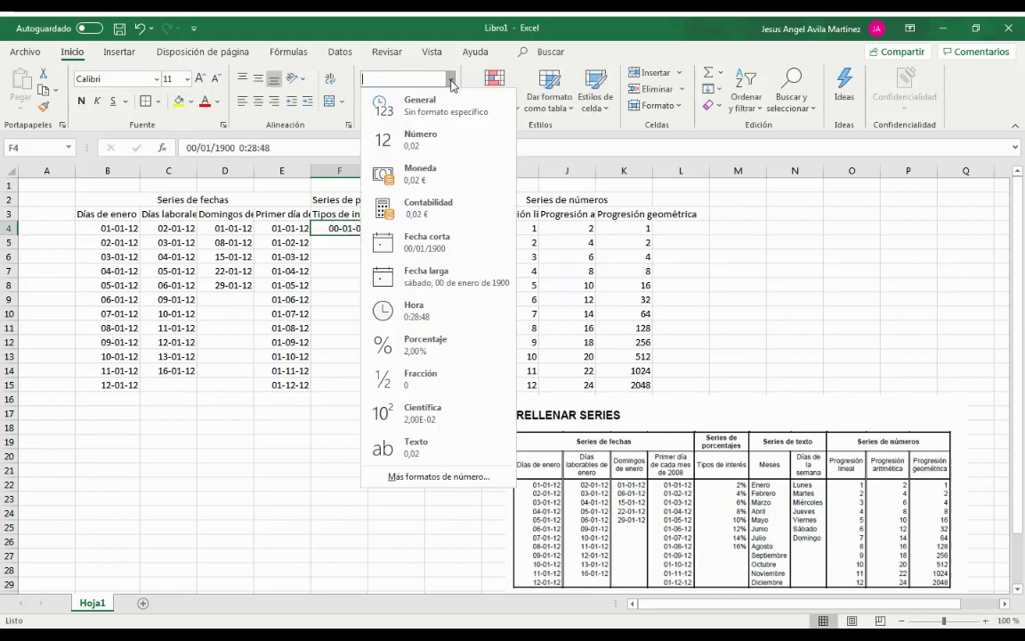
pyautogui.click(434, 342)
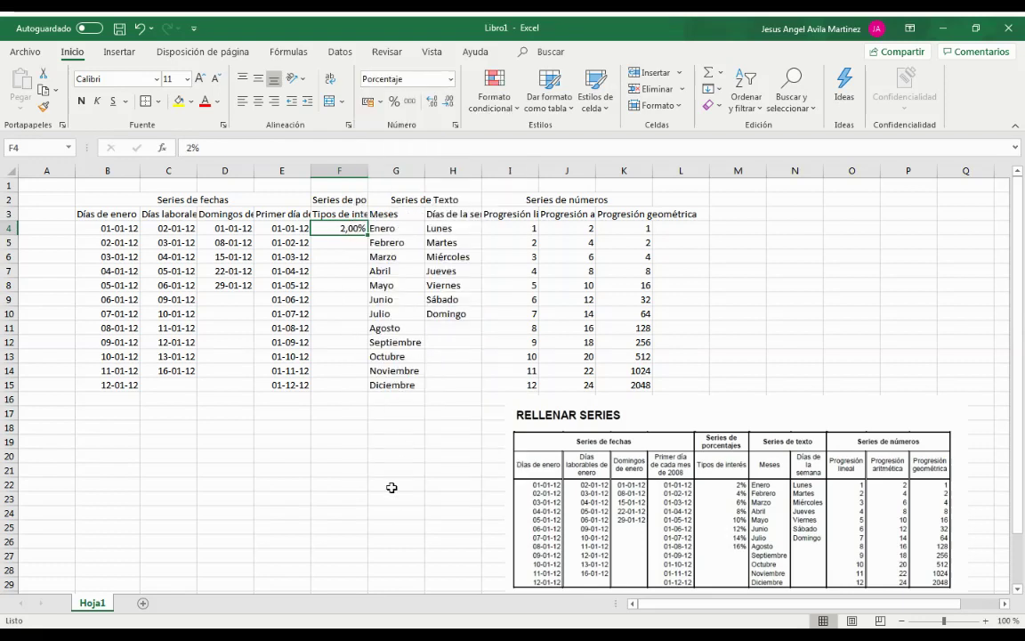
pyautogui.click(391, 491)
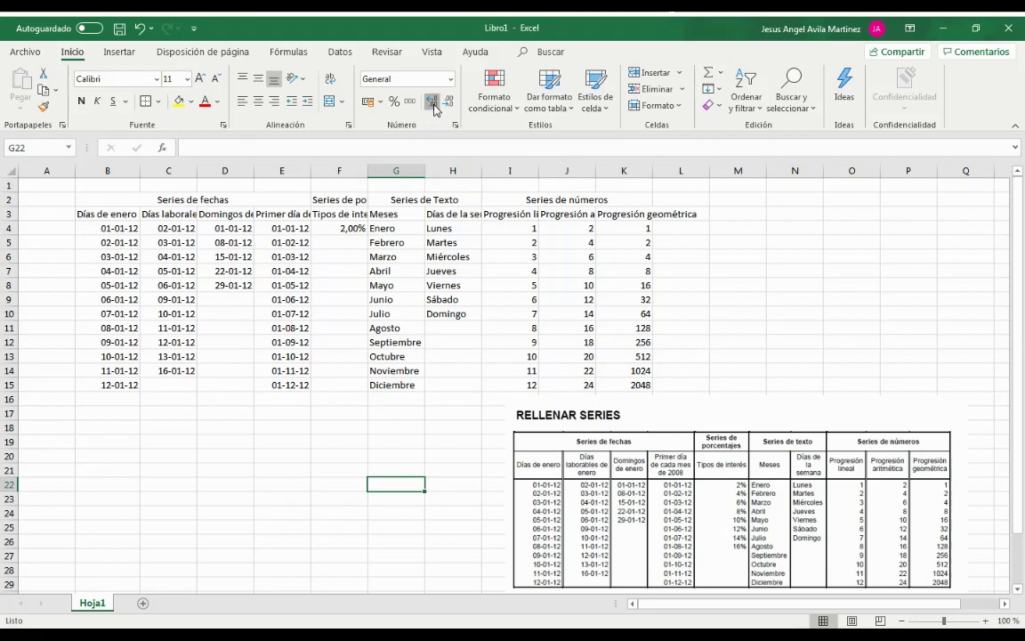
# Adjust F4's decimal places so it displays a whole 2%
pyautogui.click(356, 230)
pyautogui.click(433, 101)
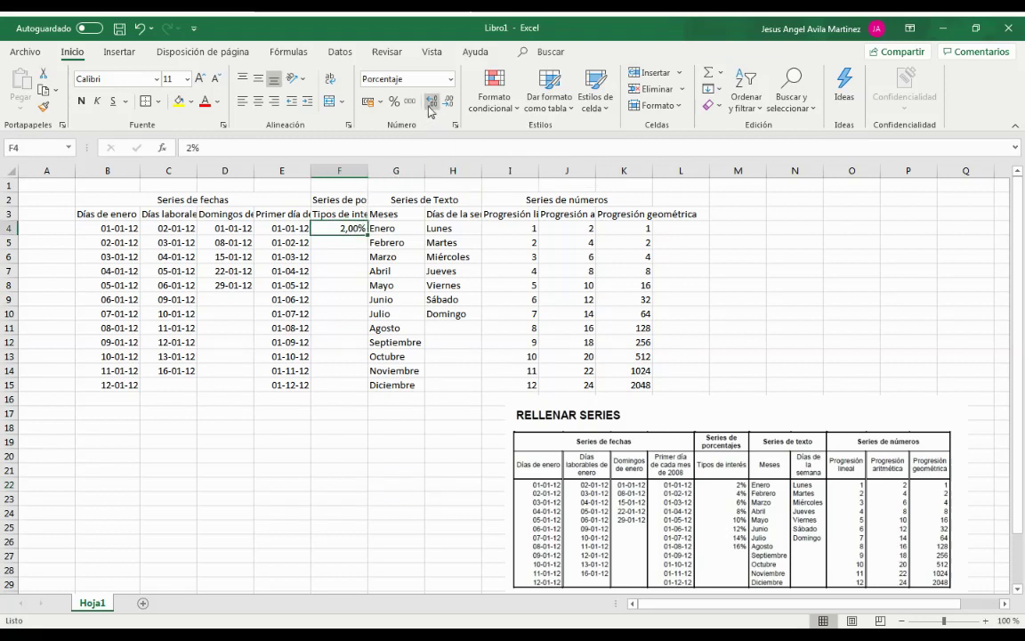
pyautogui.click(433, 102)
pyautogui.click(433, 102)
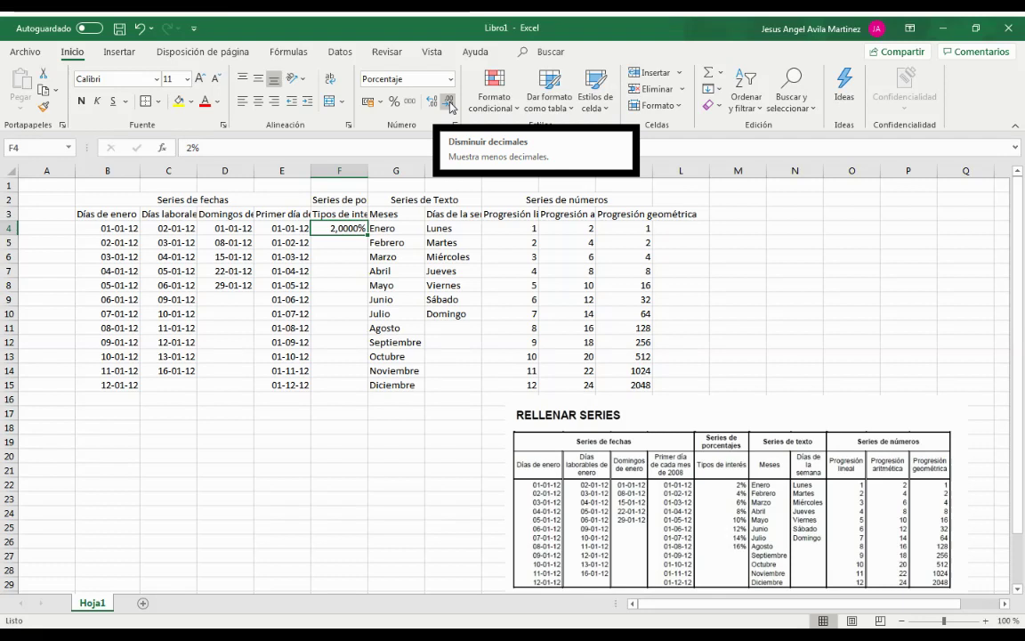
pyautogui.click(451, 105)
pyautogui.click(450, 105)
pyautogui.click(450, 105)
pyautogui.click(450, 105)
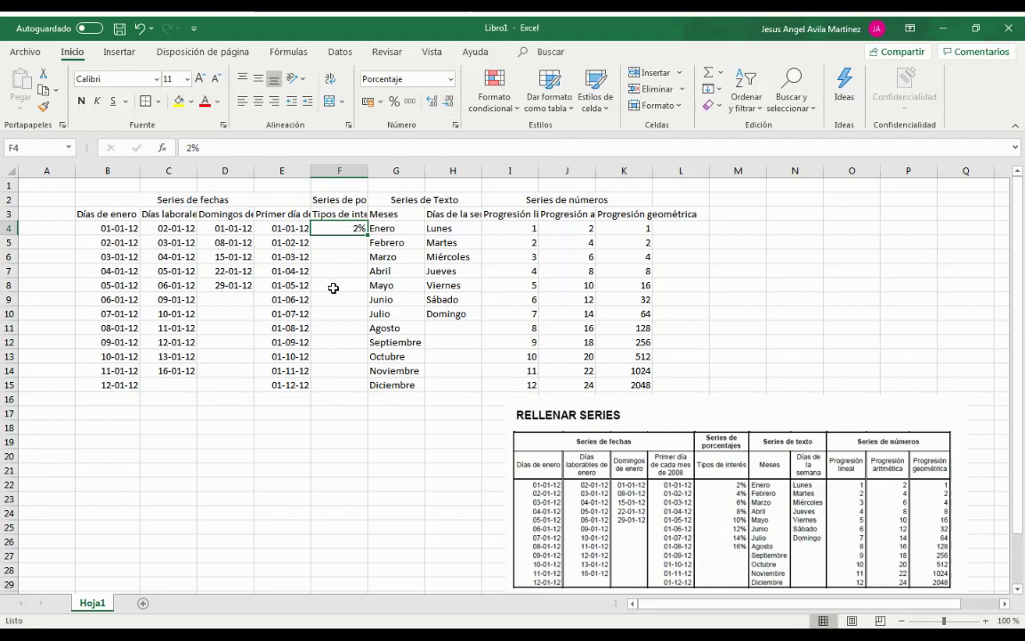
pyautogui.moveTo(347, 228); pyautogui.dragTo(349, 329)
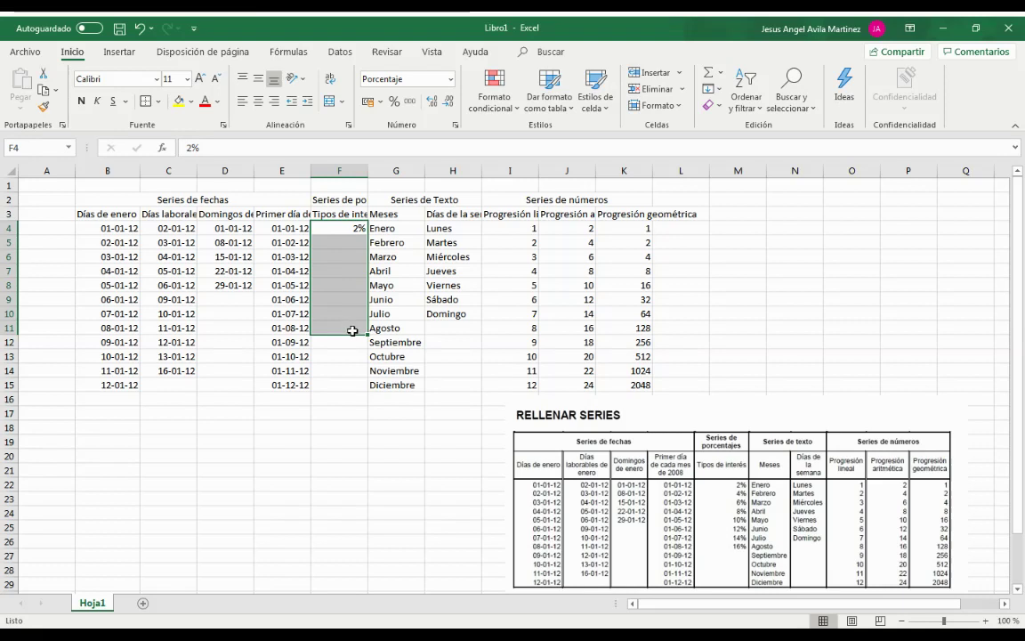
# Fill F4:F11 with a linear series of increment 0,02, giving 2% through 16%
pyautogui.click(710, 89)
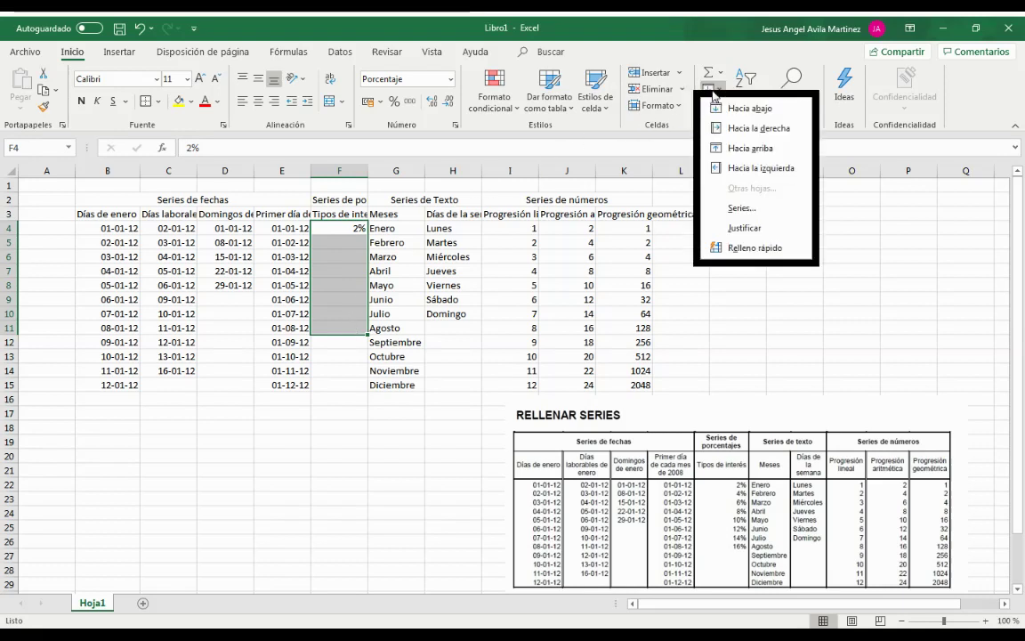
pyautogui.click(743, 208)
pyautogui.write('2')
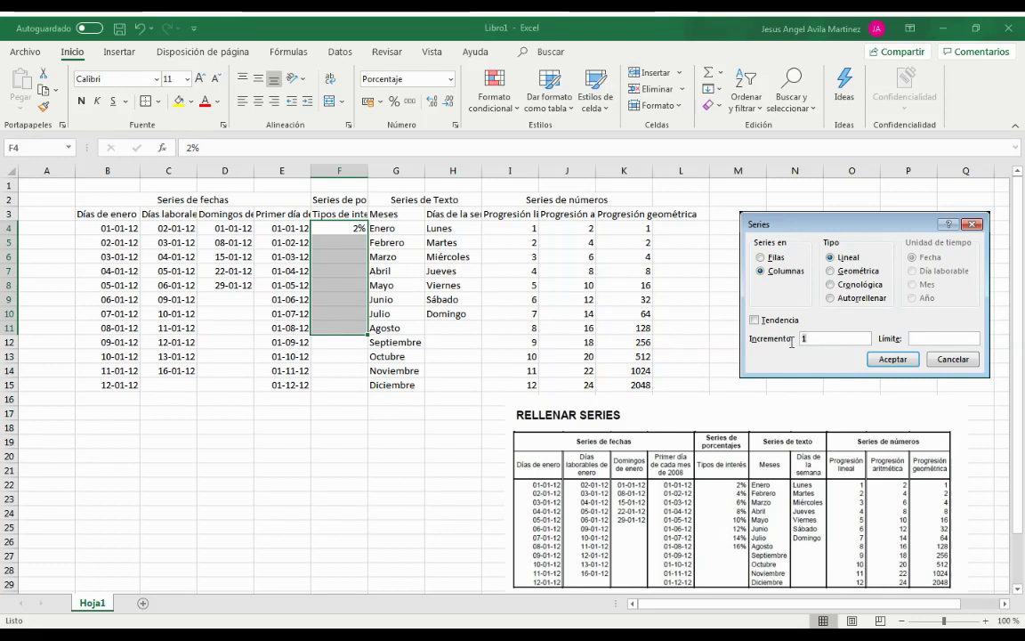
pyautogui.click(900, 361)
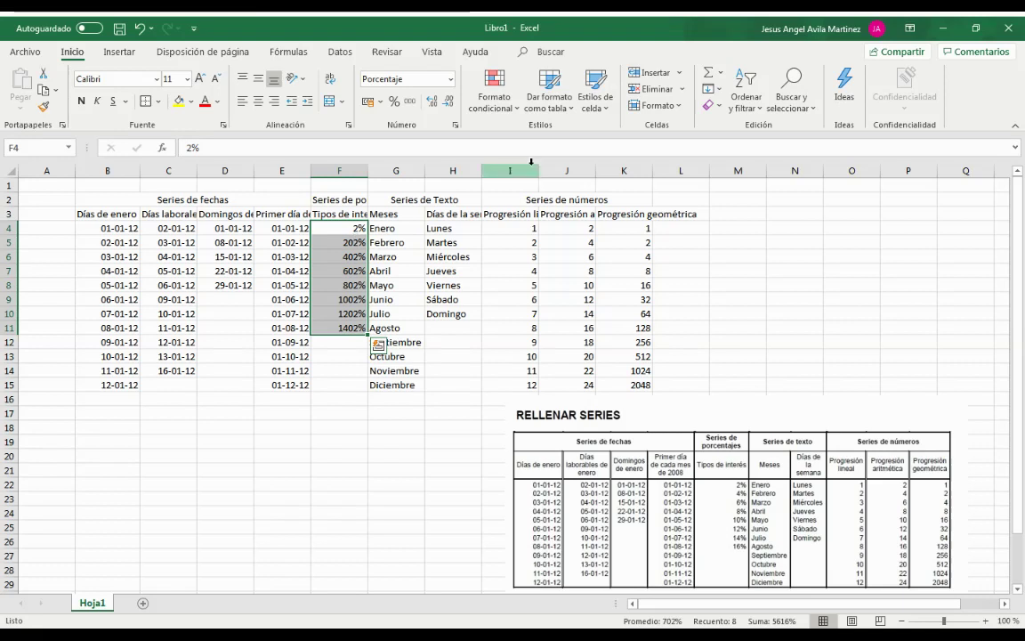
pyautogui.click(711, 89)
pyautogui.click(742, 207)
pyautogui.write('0,02')
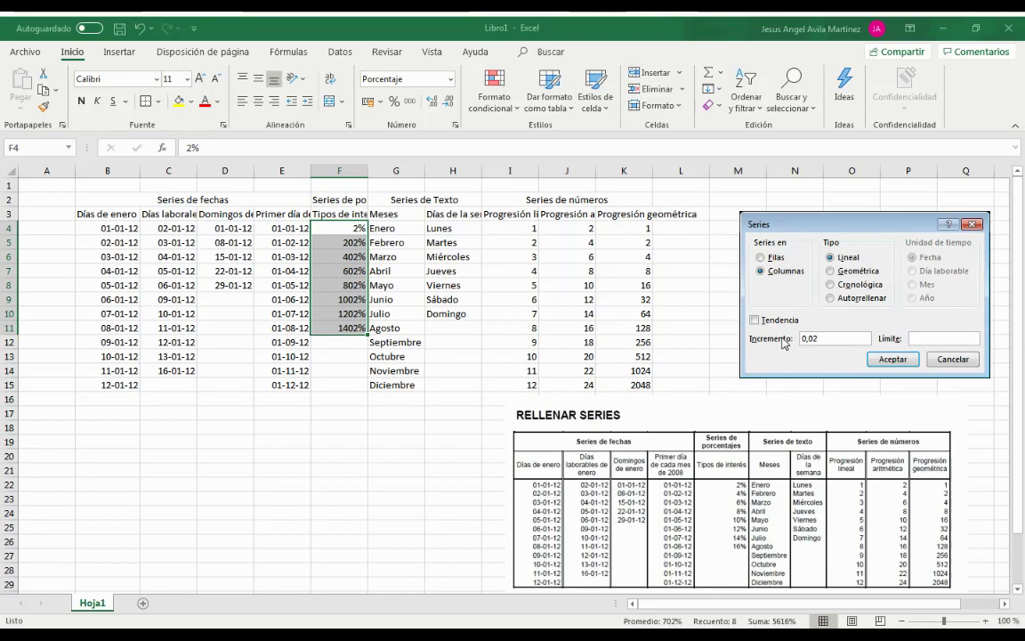
pyautogui.press('Return')
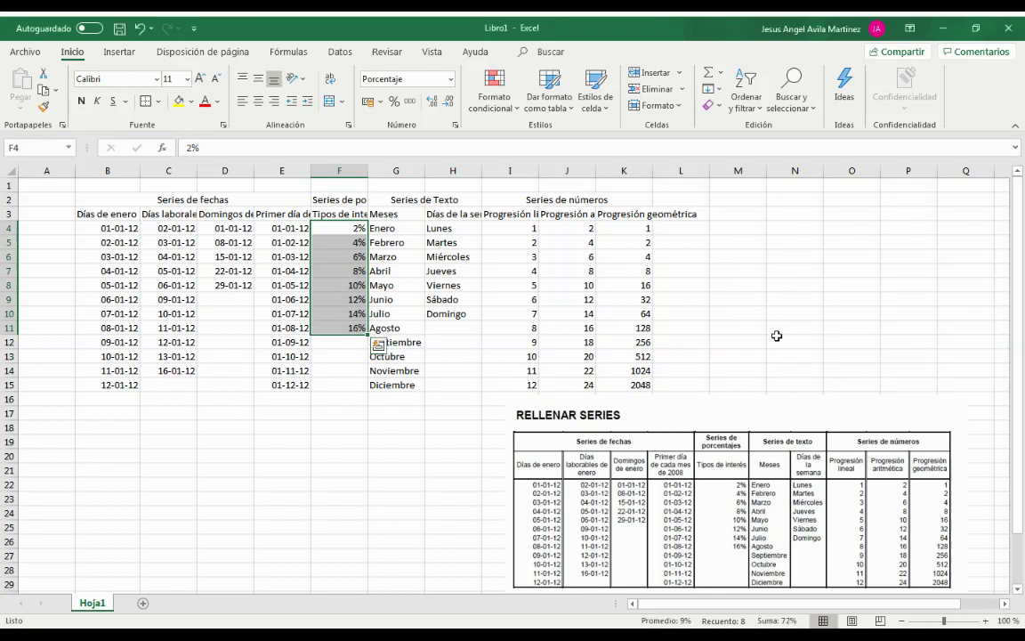
pyautogui.click(777, 339)
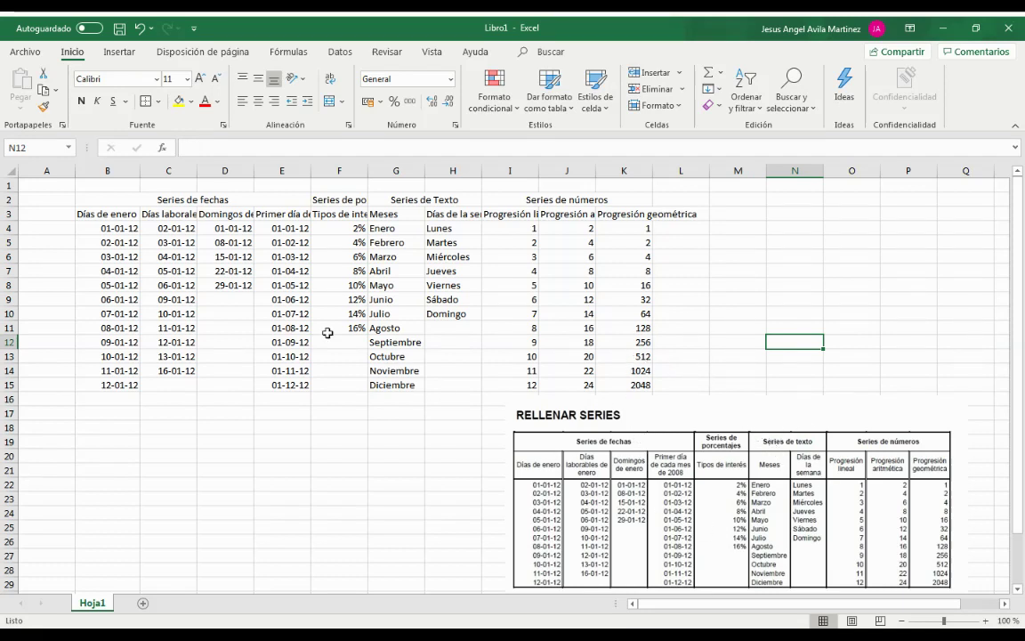
# Inspect the cut-off header texts in row 3, cells B3 to D3
pyautogui.click(108, 217)
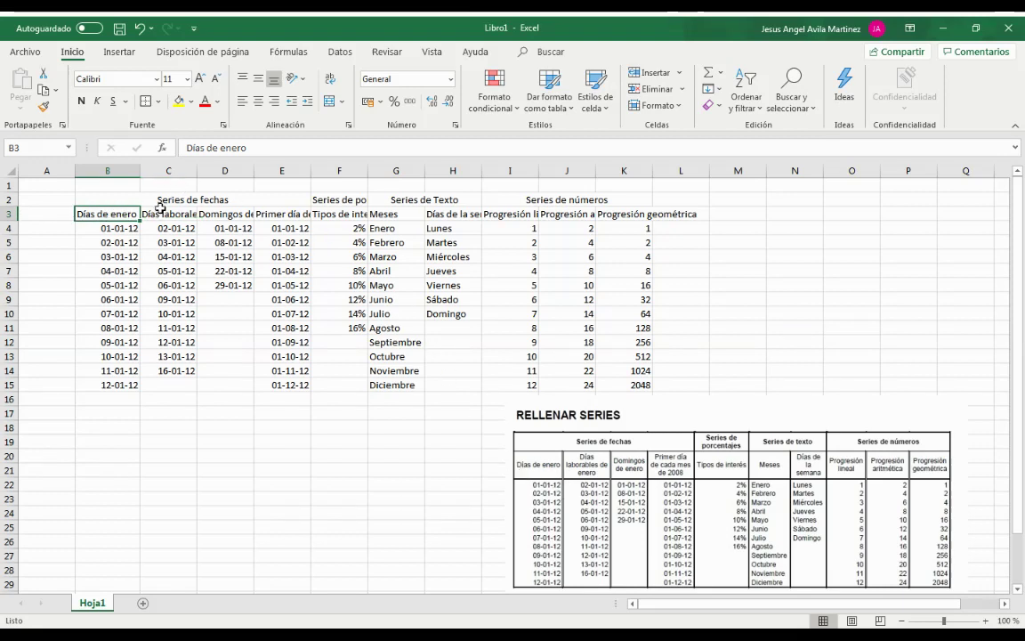
pyautogui.click(158, 214)
pyautogui.click(214, 213)
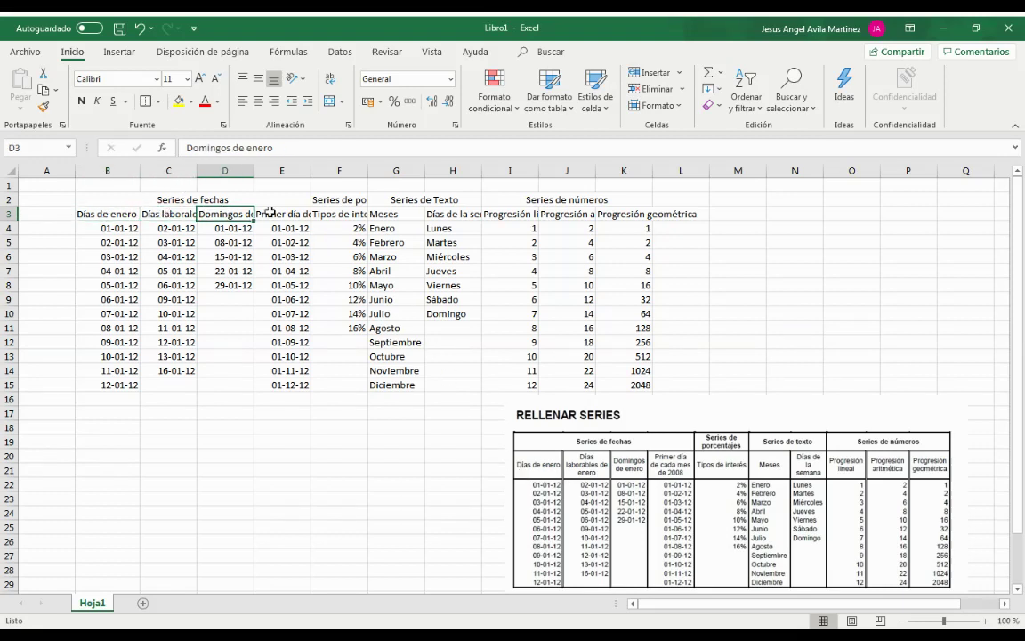
# Turn on Ajustar texto for row 3 and centre its headers horizontally and vertically
pyautogui.click(283, 214)
pyautogui.click(342, 217)
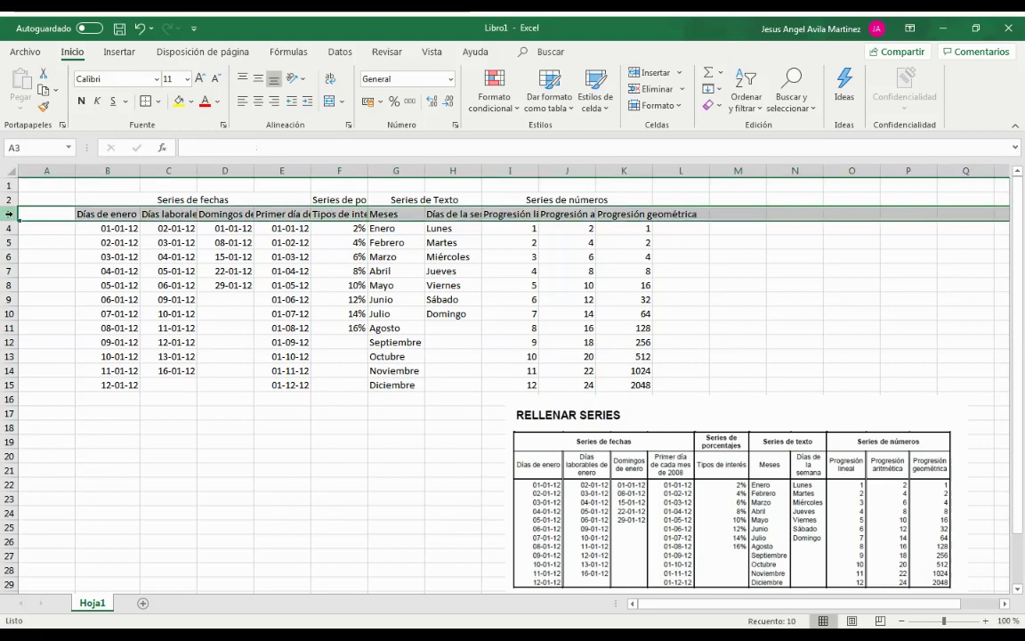
pyautogui.rightClick(9, 214)
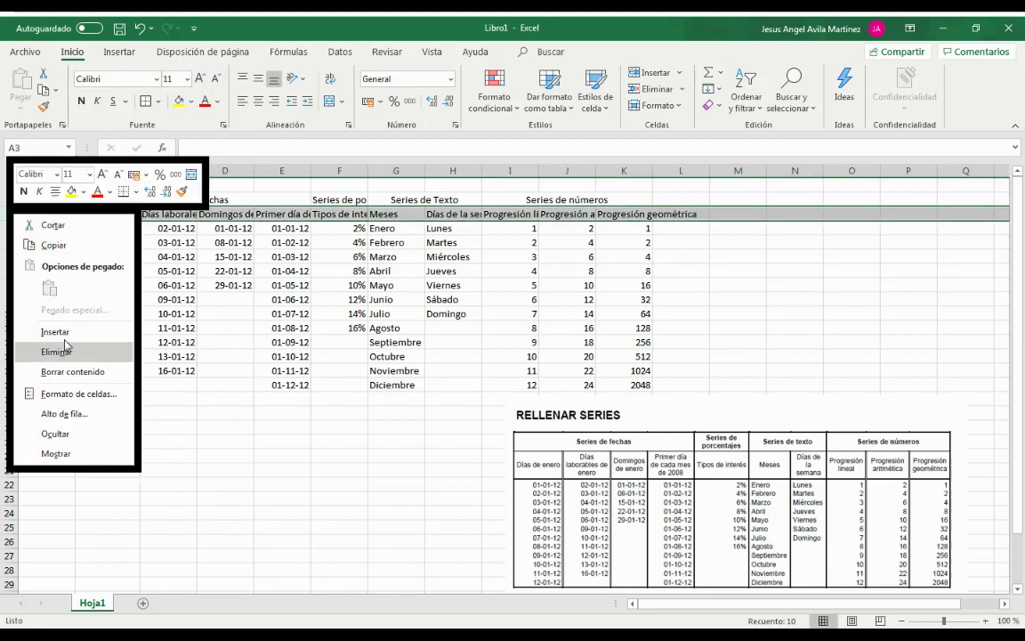
pyautogui.click(95, 399)
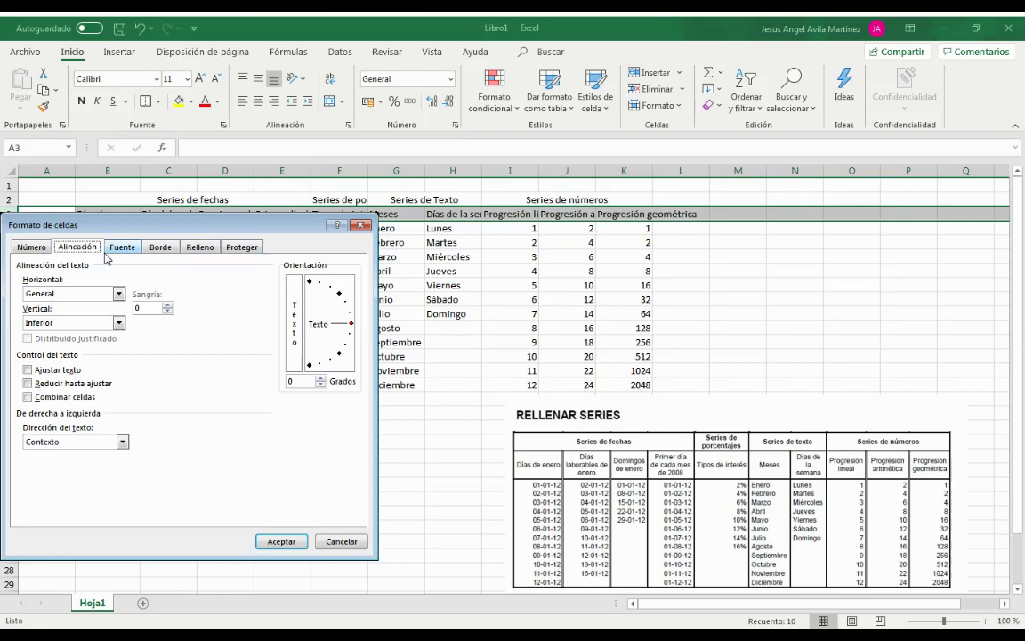
pyautogui.click(56, 371)
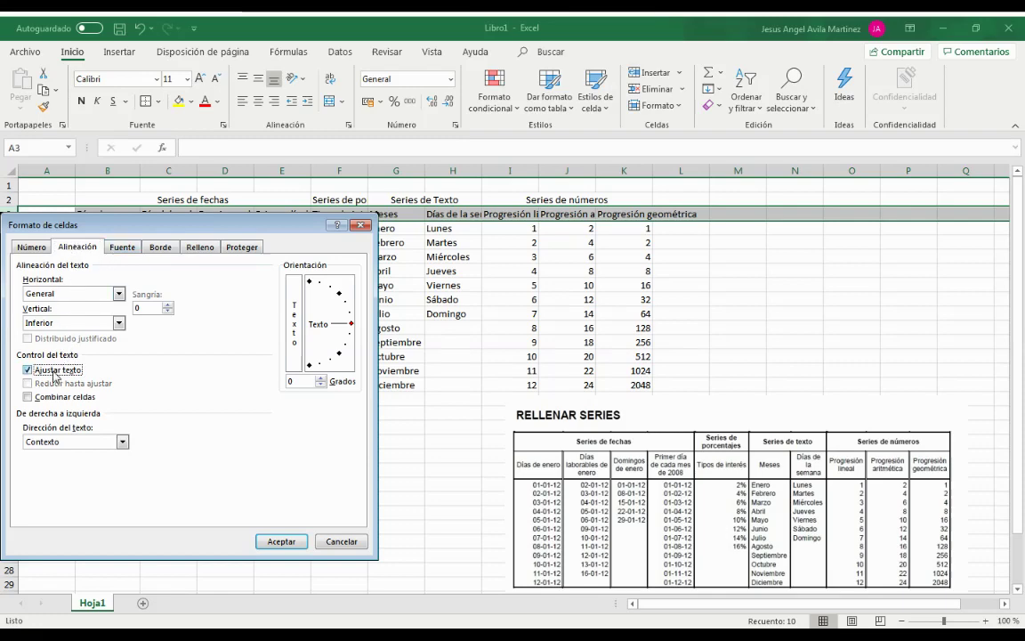
pyautogui.click(282, 541)
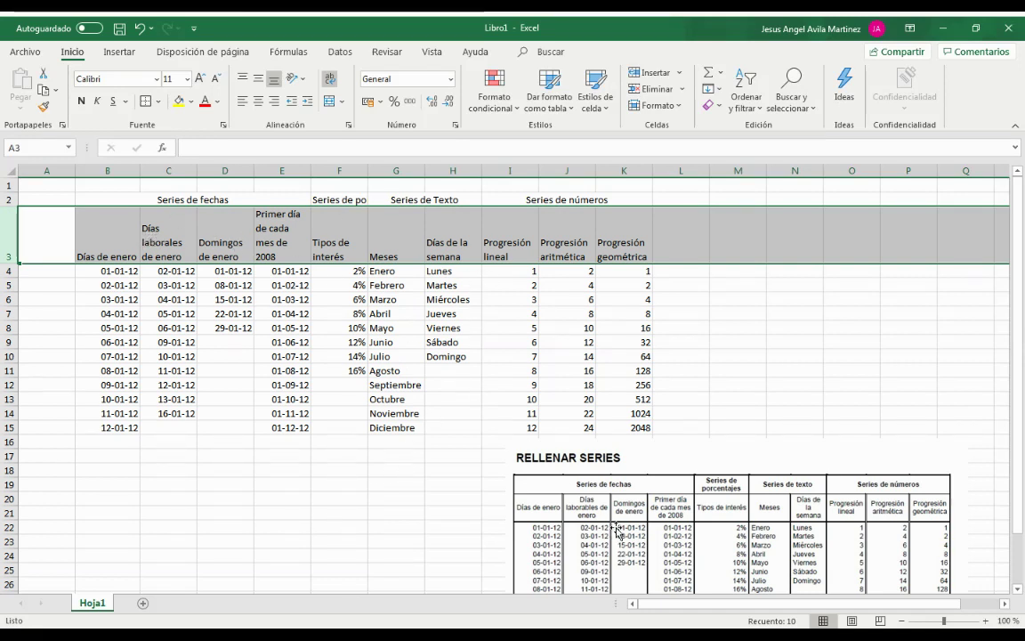
pyautogui.click(258, 102)
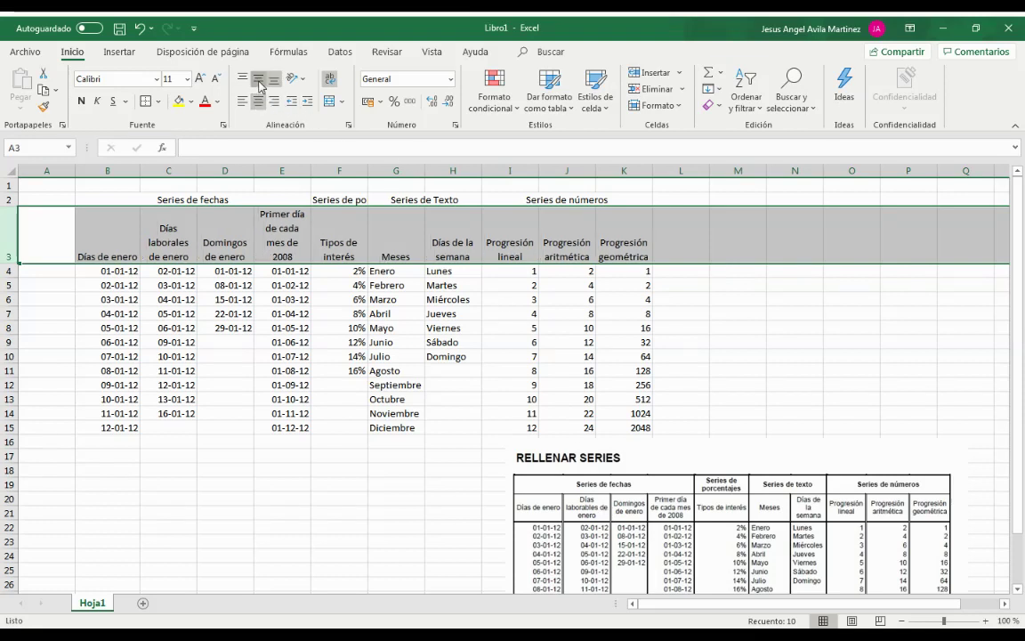
pyautogui.click(259, 79)
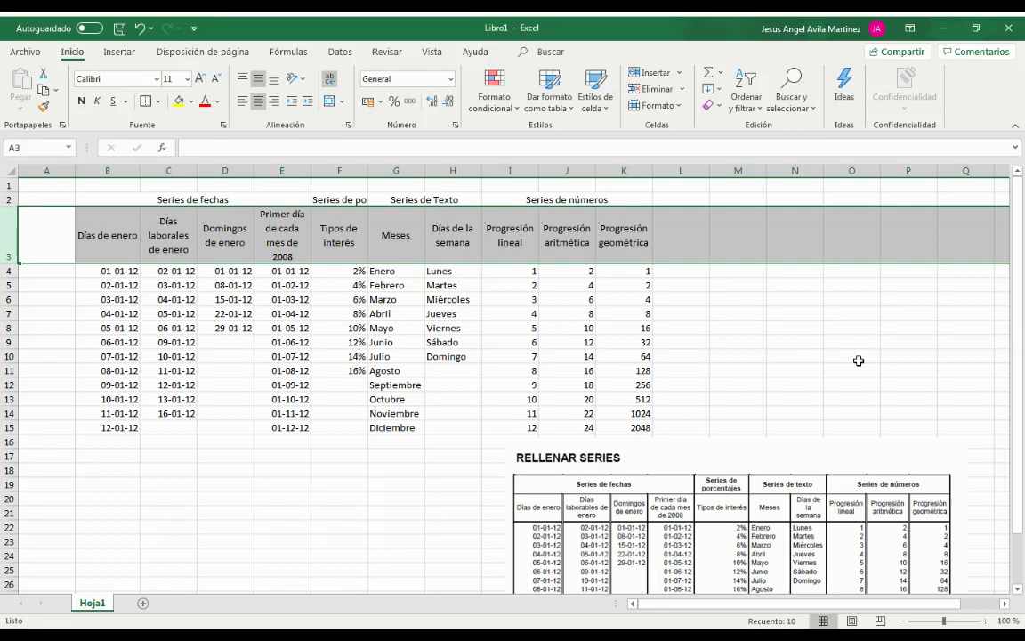
pyautogui.click(844, 358)
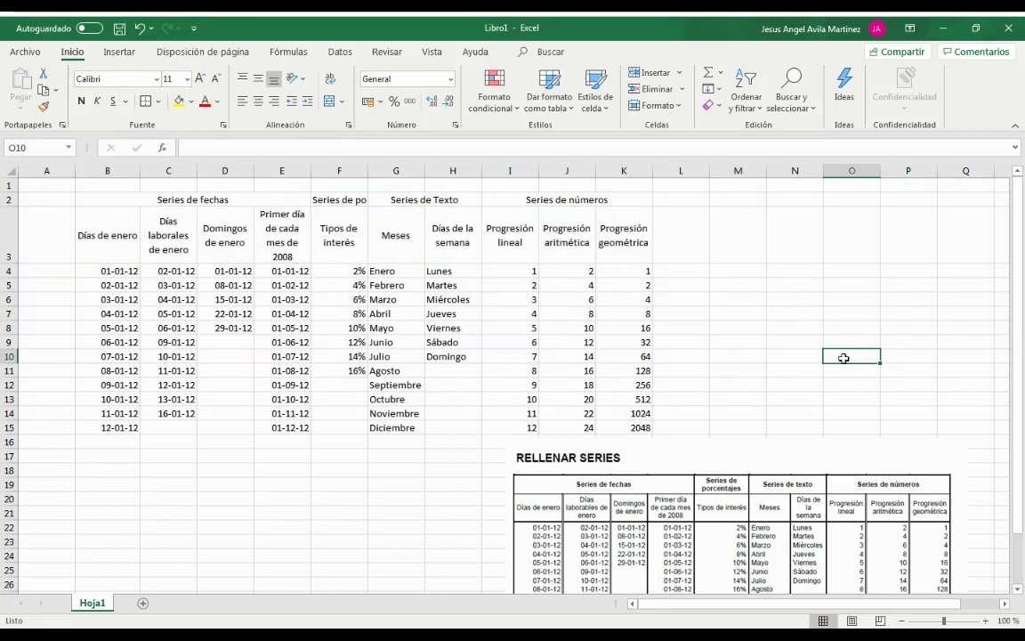
pyautogui.click(13, 199)
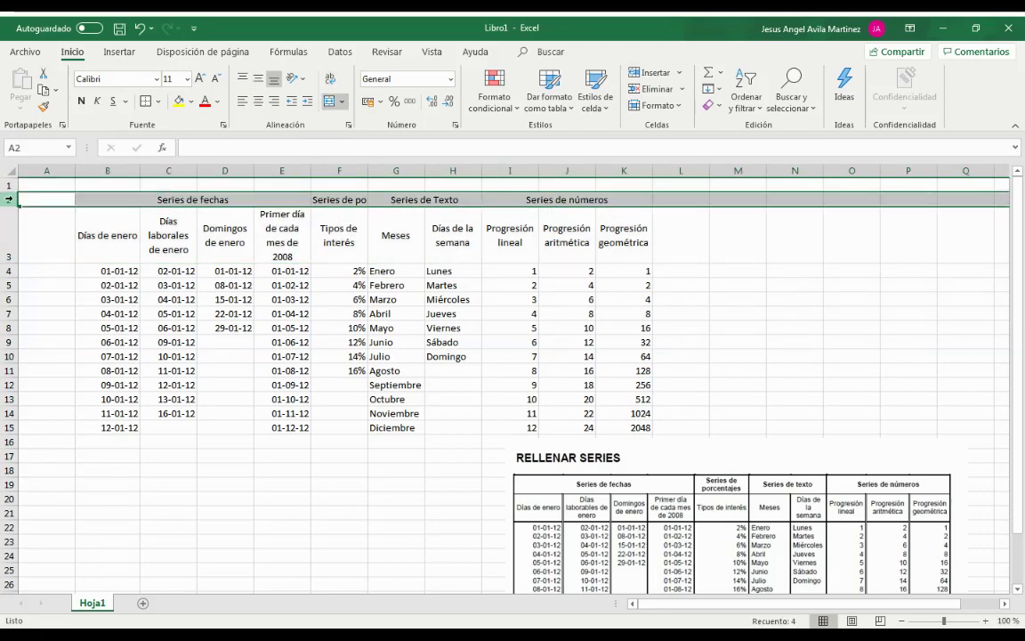
# Turn on Ajustar texto for the row 2 group titles and centre them vertically
pyautogui.rightClick(11, 199)
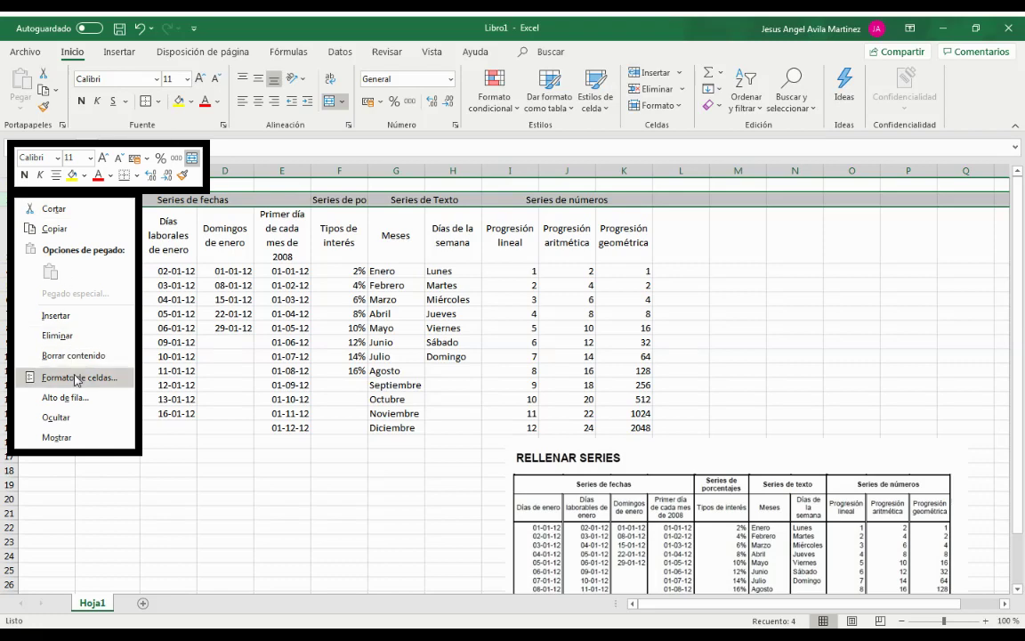
pyautogui.click(78, 379)
pyautogui.click(69, 352)
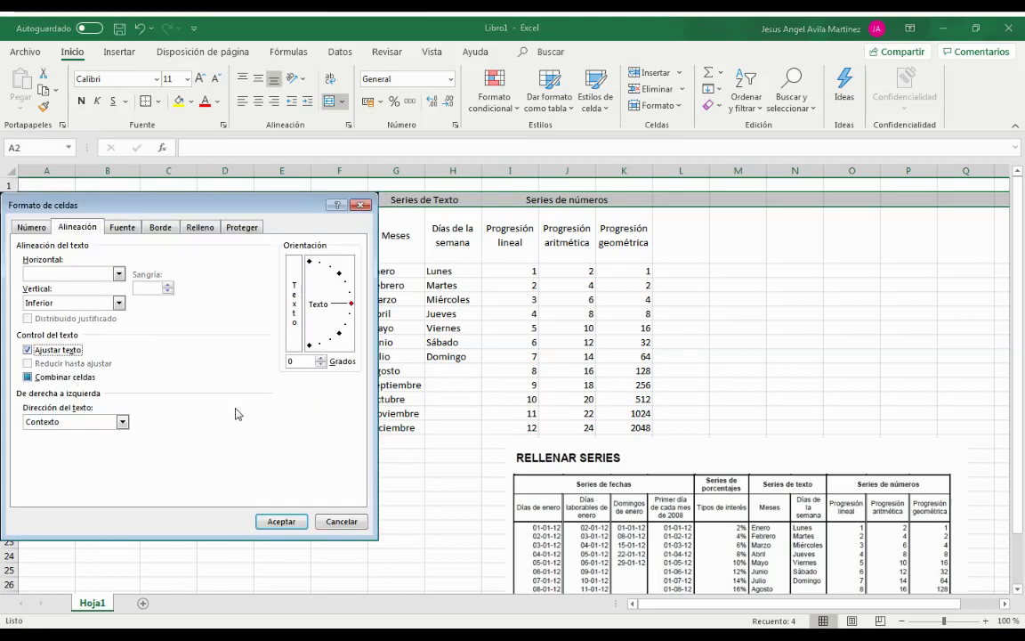
pyautogui.click(281, 522)
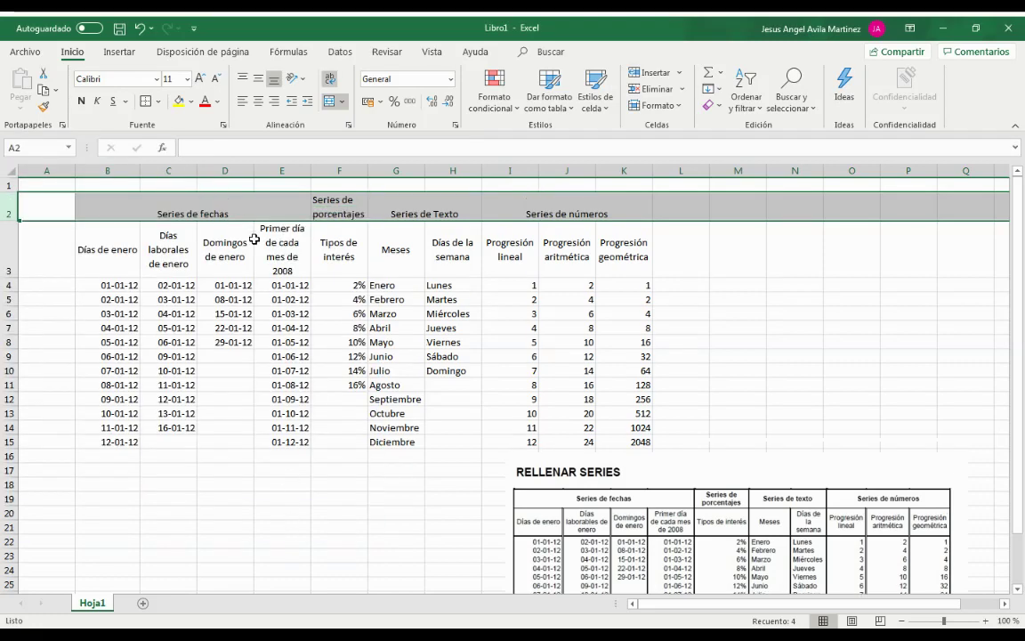
pyautogui.click(258, 78)
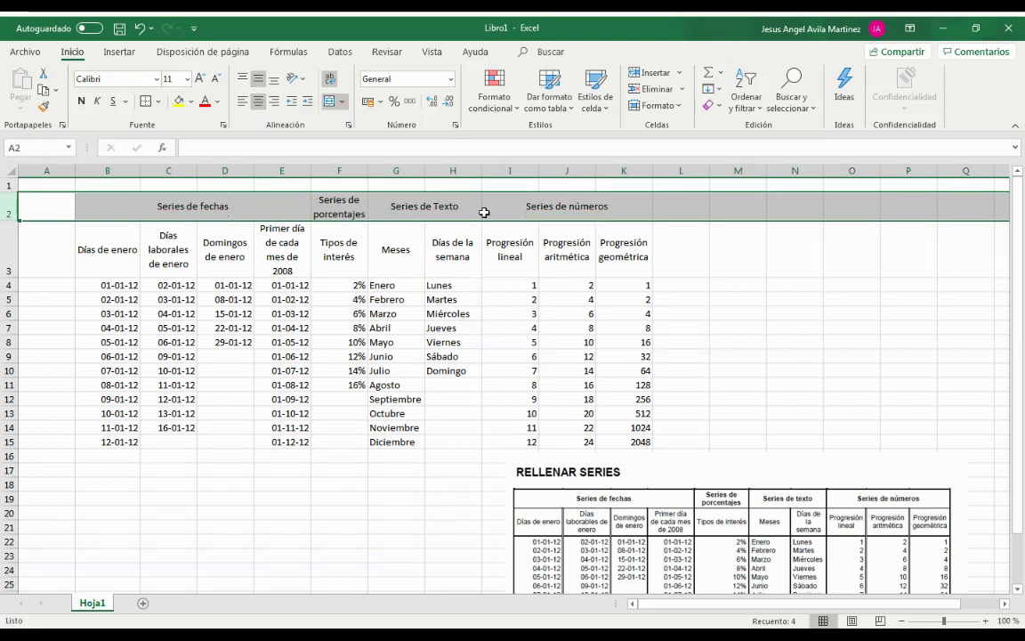
pyautogui.click(775, 326)
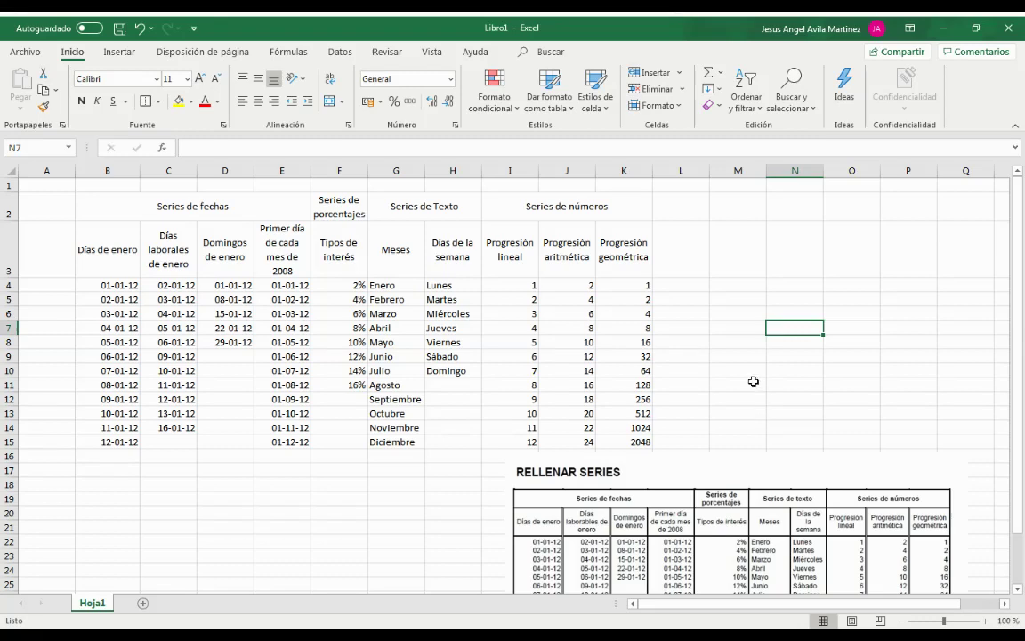
# Select the Días de enero dates in B4:B15 and open the Bordes dropdown
pyautogui.scroll(-2, 604, 359)
pyautogui.scroll(2, 534, 347)
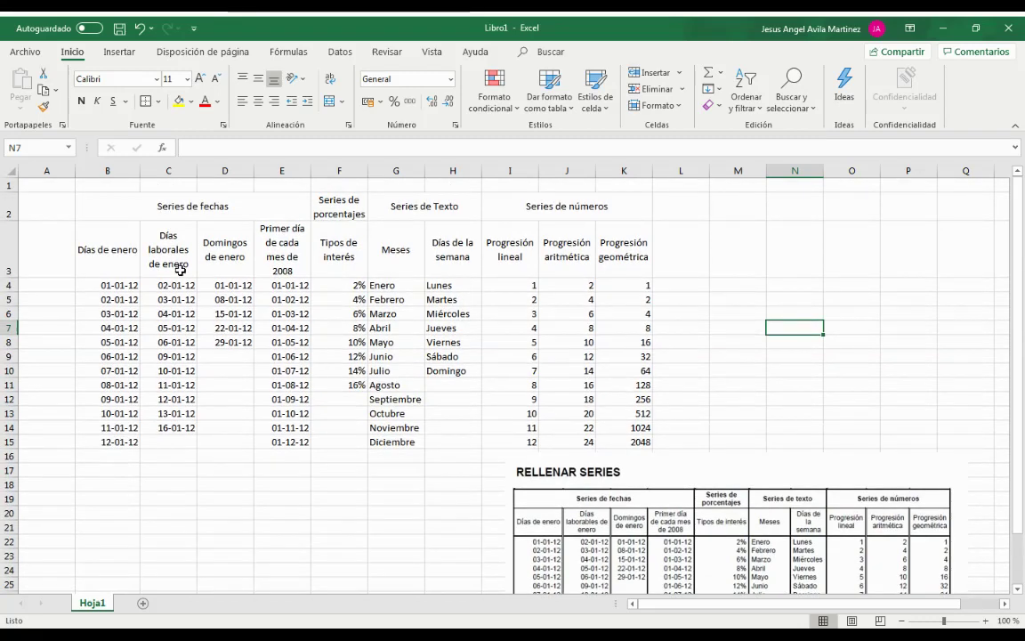
pyautogui.scroll(-2, 509, 394)
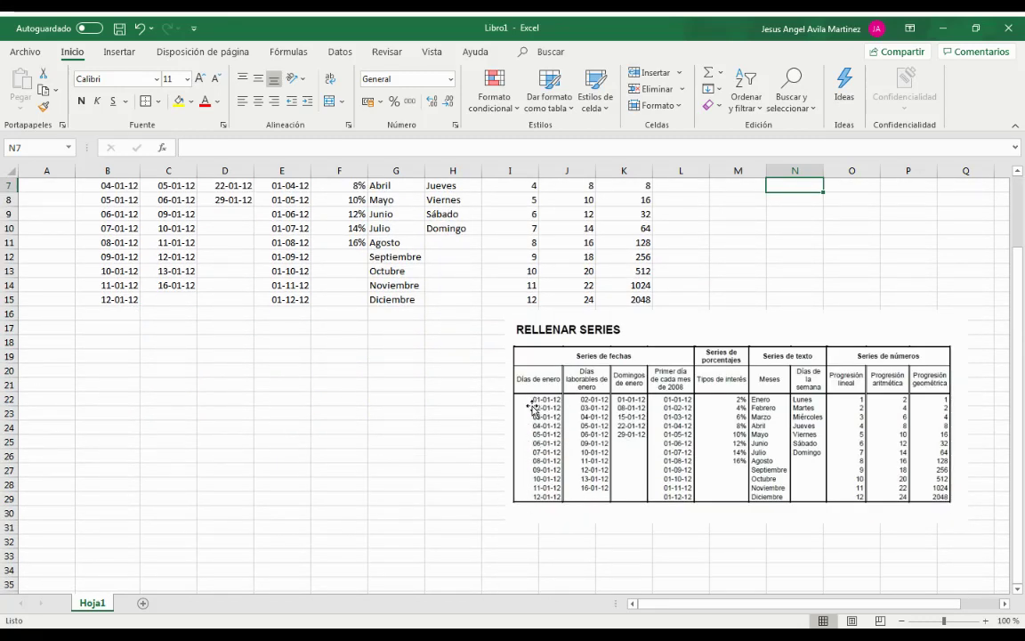
pyautogui.scroll(2, 523, 424)
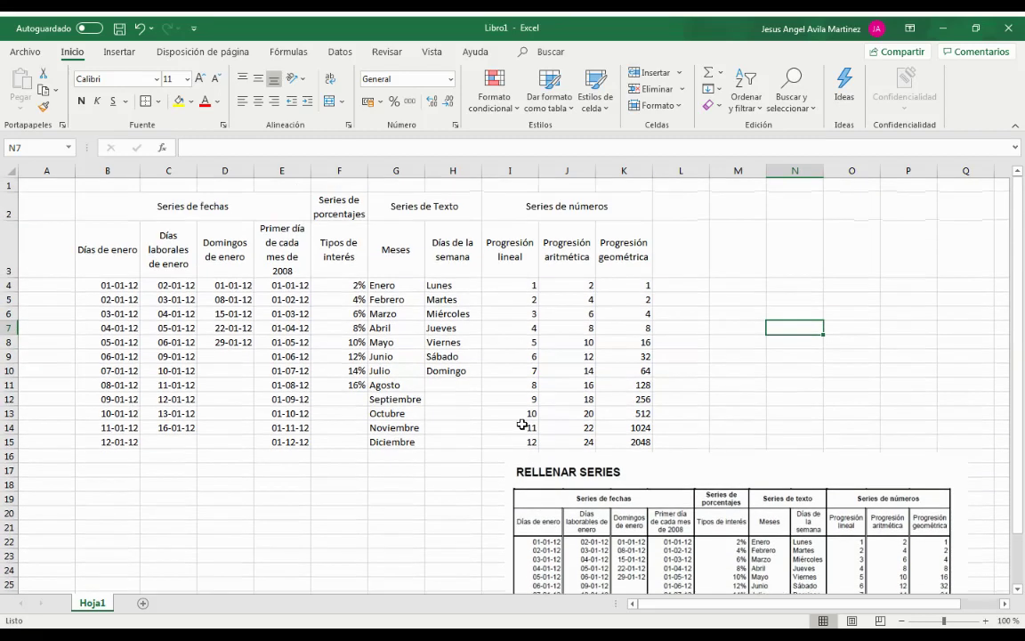
pyautogui.moveTo(108, 285); pyautogui.dragTo(107, 440)
pyautogui.click(156, 101)
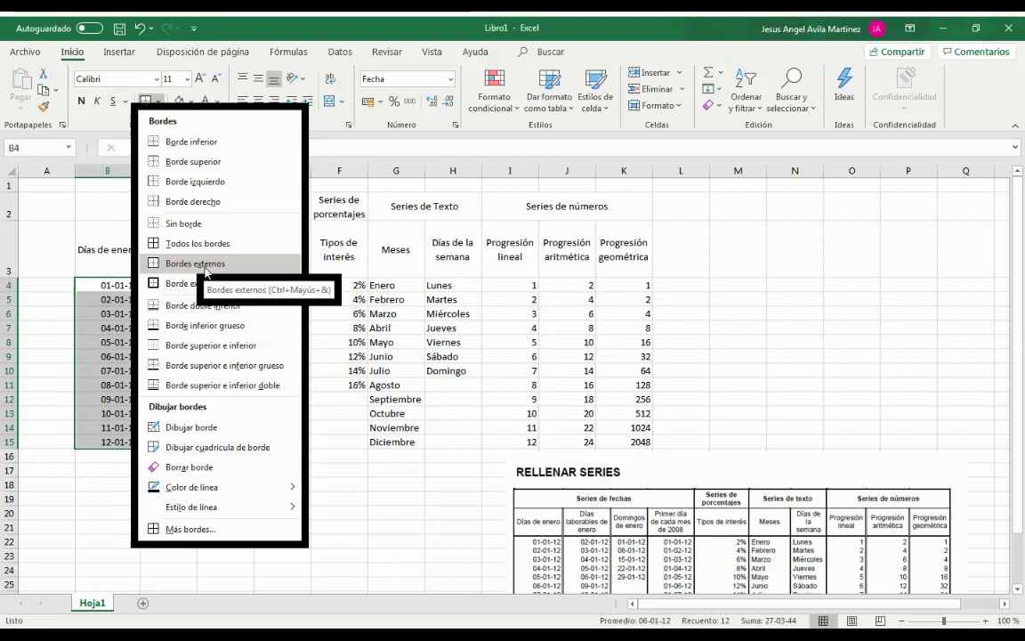
# Apply Bordes externos to each column B through F in rows 4–15, then select B2:K3
pyautogui.click(205, 269)
pyautogui.click(206, 525)
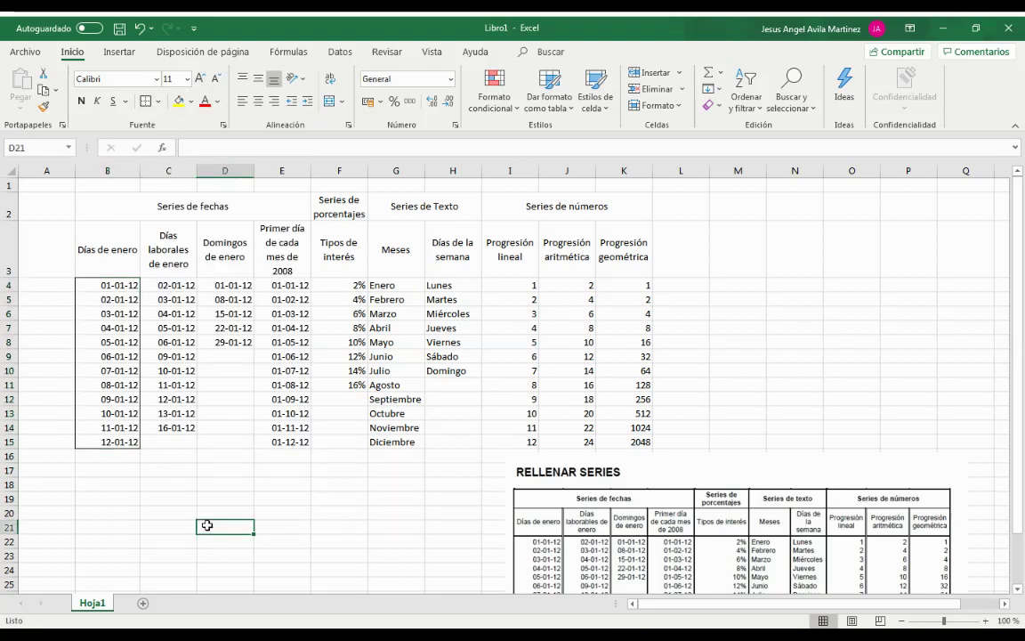
pyautogui.moveTo(182, 282); pyautogui.dragTo(173, 442)
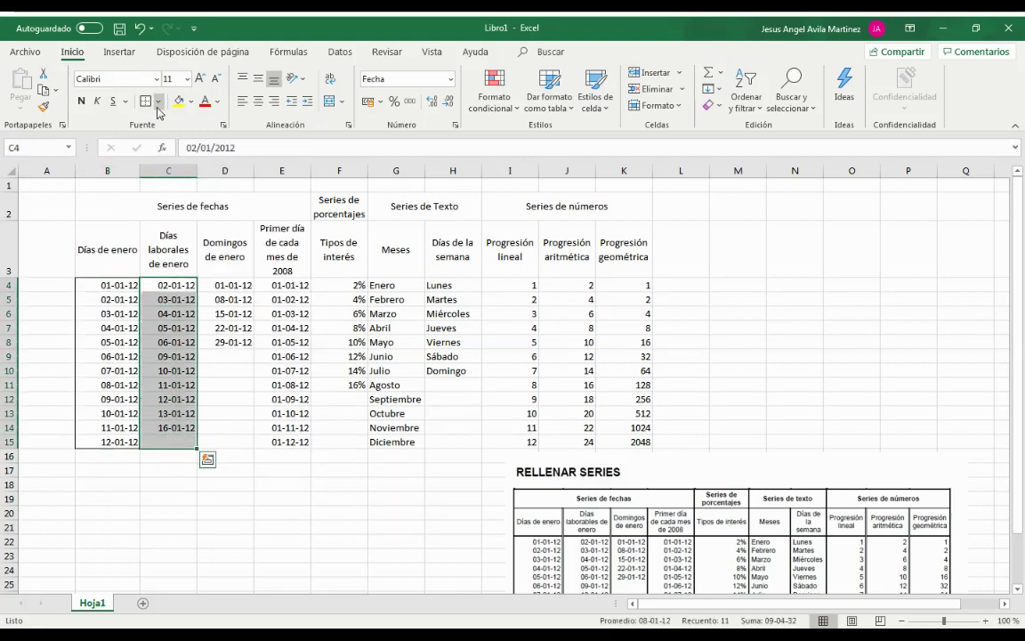
pyautogui.moveTo(209, 286); pyautogui.dragTo(227, 441)
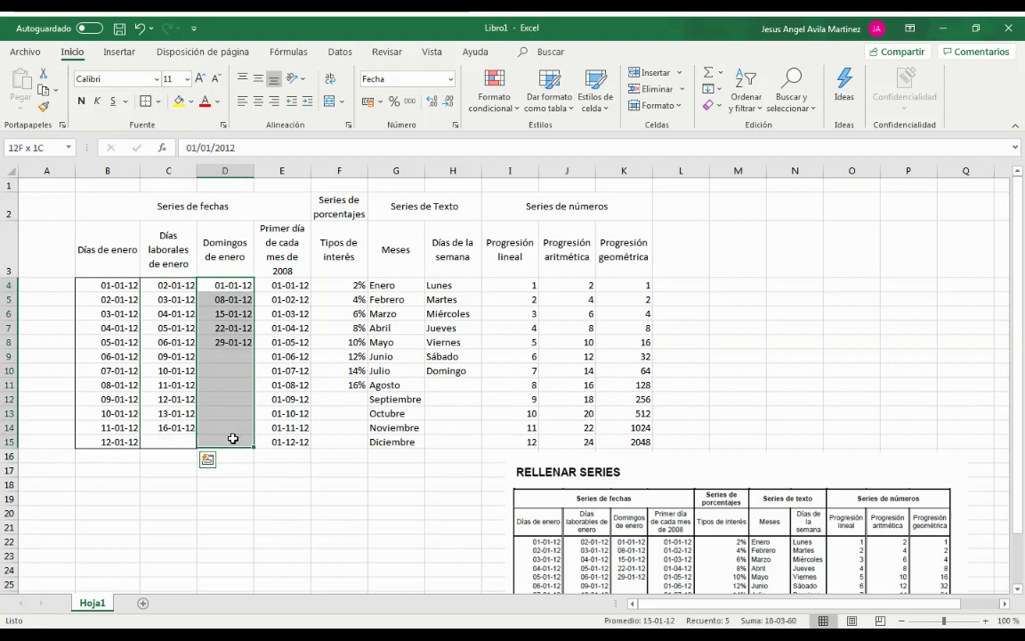
pyautogui.moveTo(283, 286); pyautogui.dragTo(281, 441)
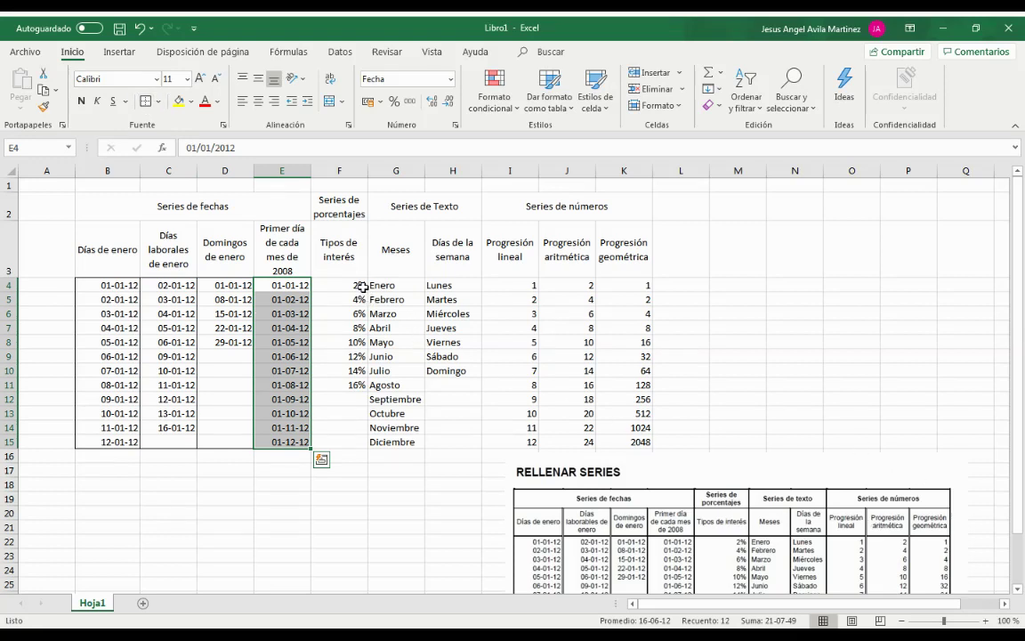
pyautogui.moveTo(349, 285); pyautogui.dragTo(372, 443)
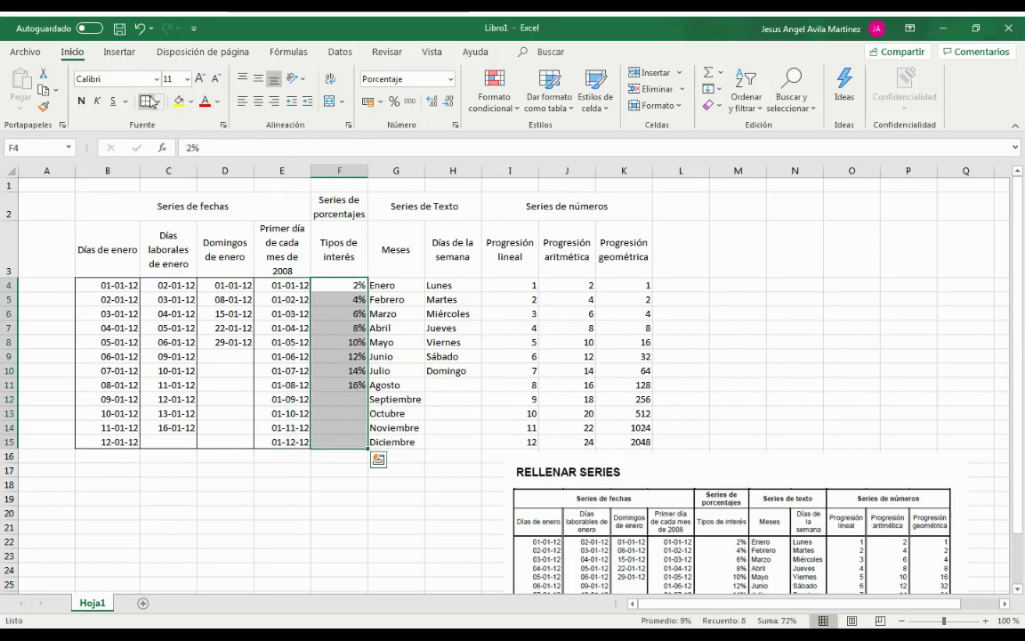
pyautogui.click(163, 251)
pyautogui.moveTo(135, 233)
pyautogui.mouseDown()
pyautogui.moveTo(513, 236)
pyautogui.moveTo(621, 210)
pyautogui.mouseUp()
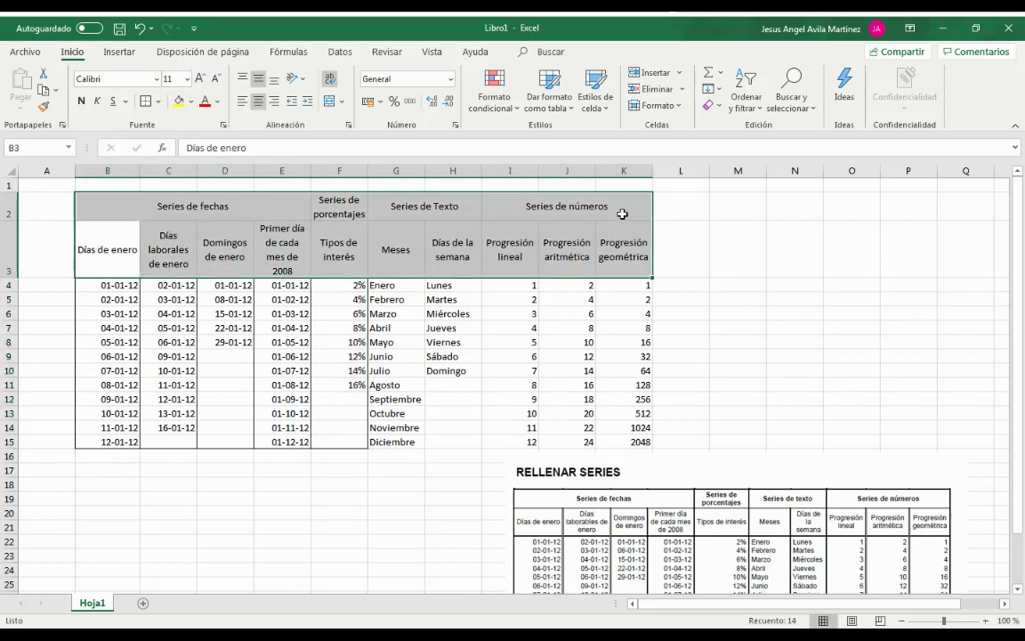
# Give the header block B2:K3 Todos los bordes
pyautogui.click(162, 104)
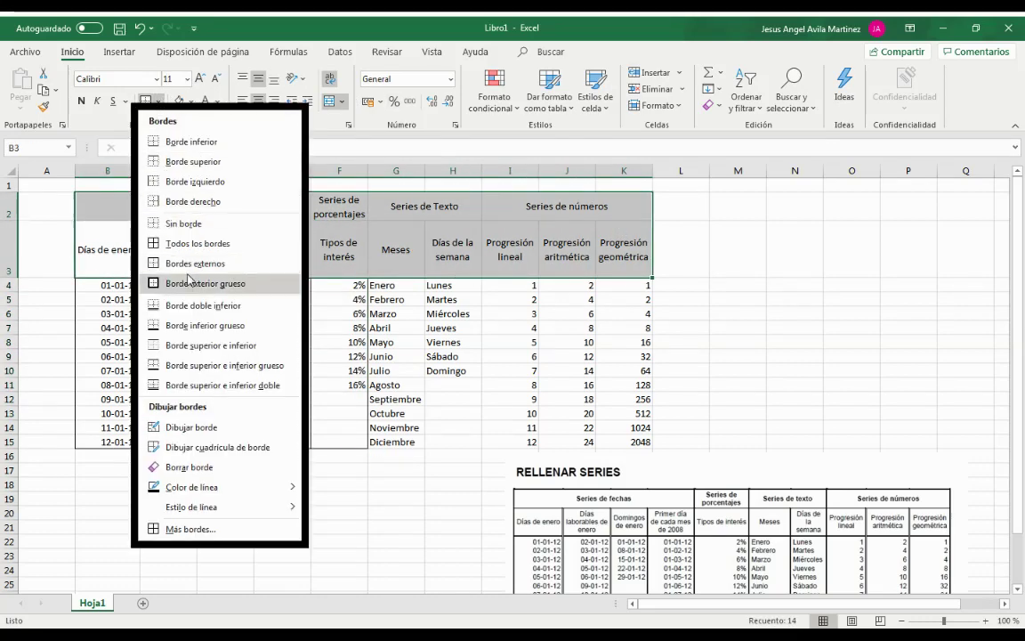
pyautogui.click(172, 239)
pyautogui.click(833, 342)
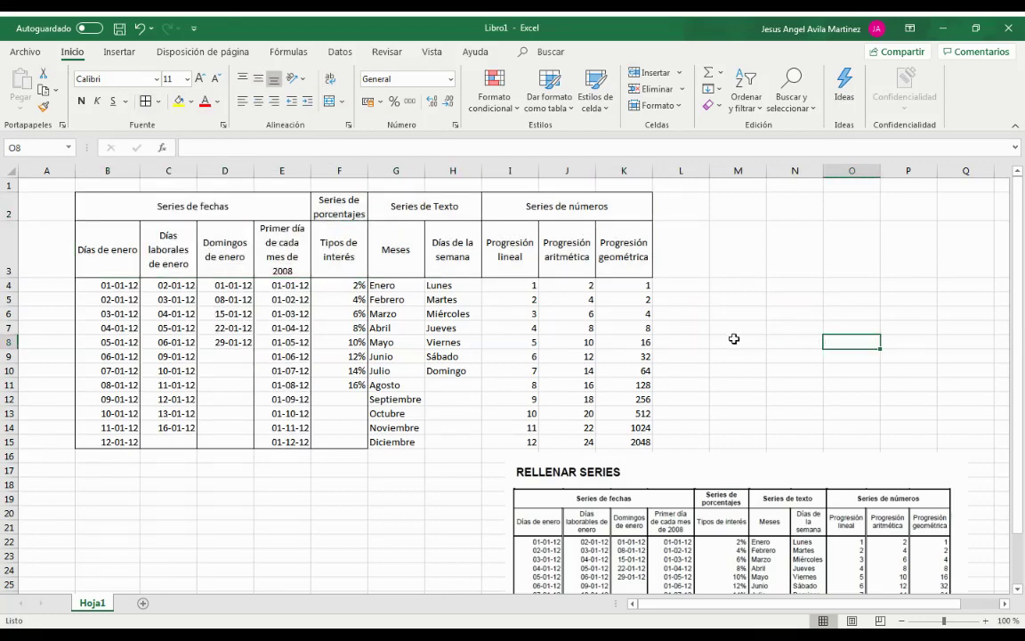
# Outline columns G, H, I and J in rows 4–15 with borders
pyautogui.moveTo(396, 441); pyautogui.dragTo(396, 285)
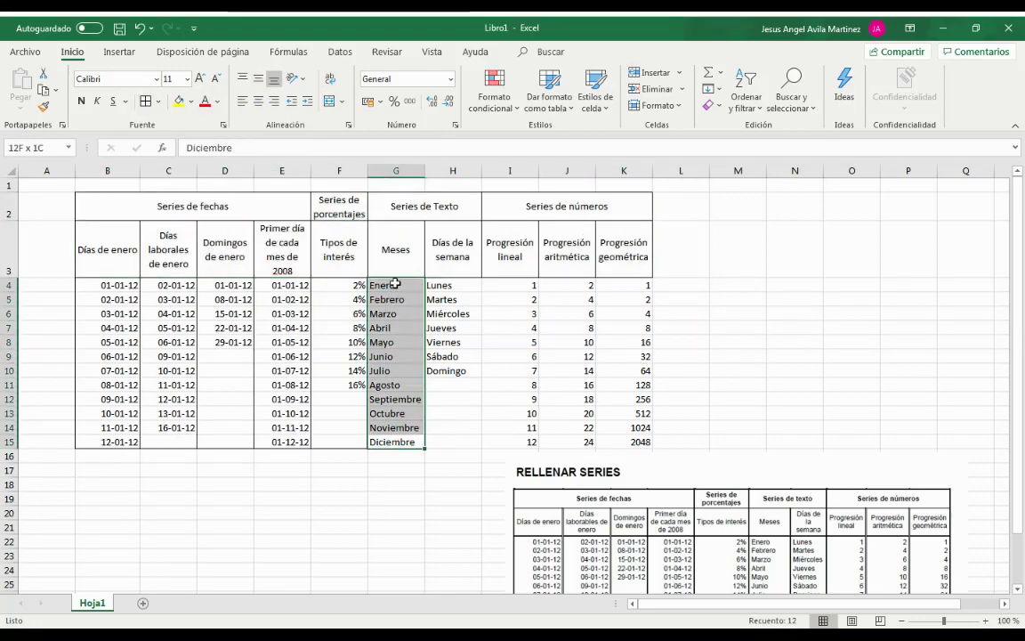
pyautogui.click(161, 103)
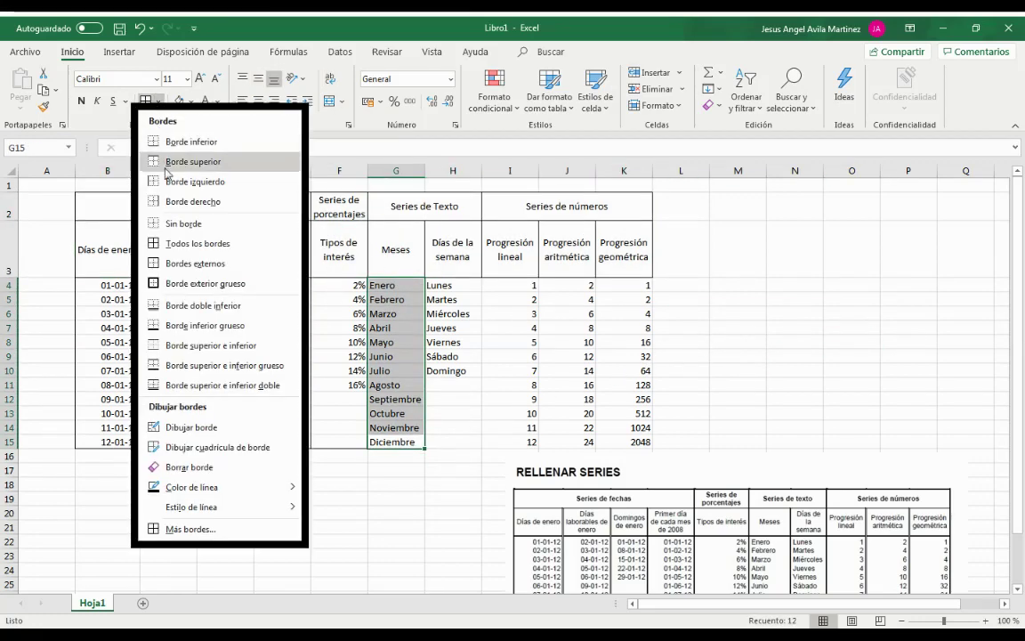
pyautogui.click(205, 243)
pyautogui.moveTo(462, 288); pyautogui.dragTo(454, 441)
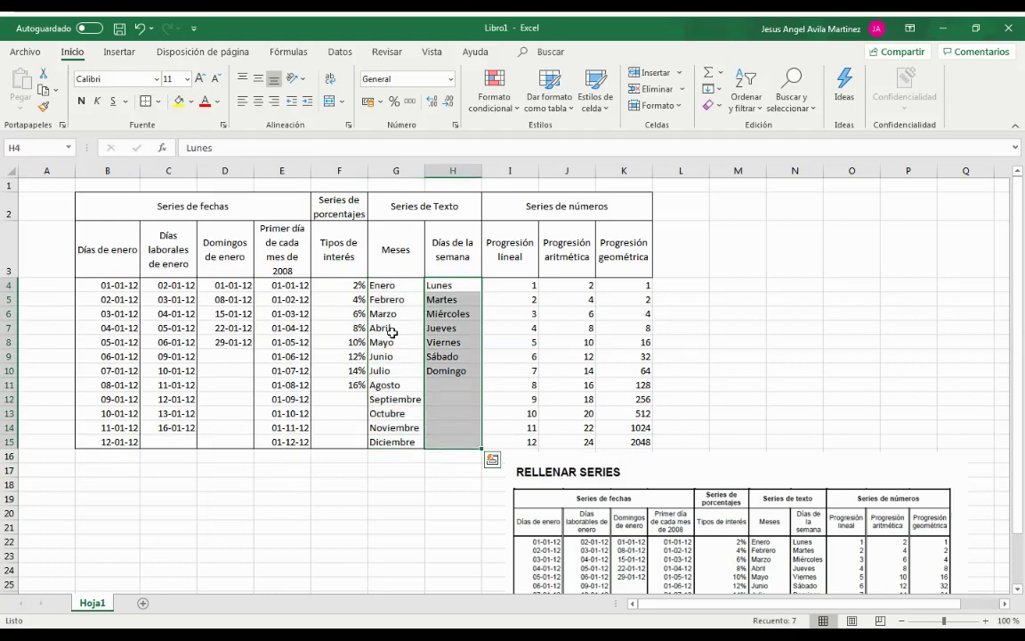
pyautogui.moveTo(516, 285); pyautogui.dragTo(525, 442)
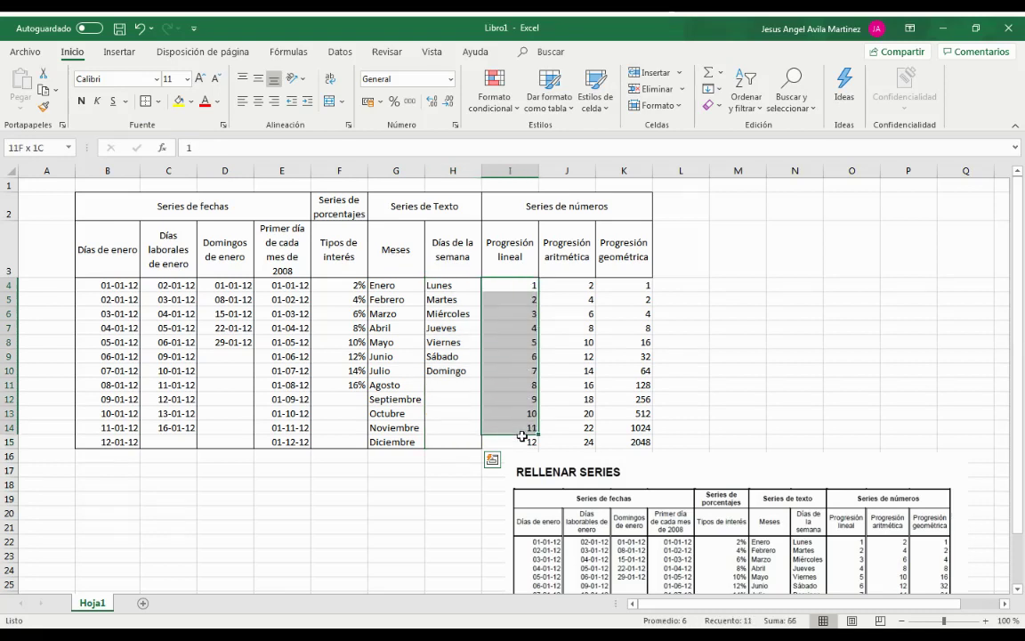
pyautogui.click(140, 101)
pyautogui.moveTo(570, 285); pyautogui.dragTo(586, 444)
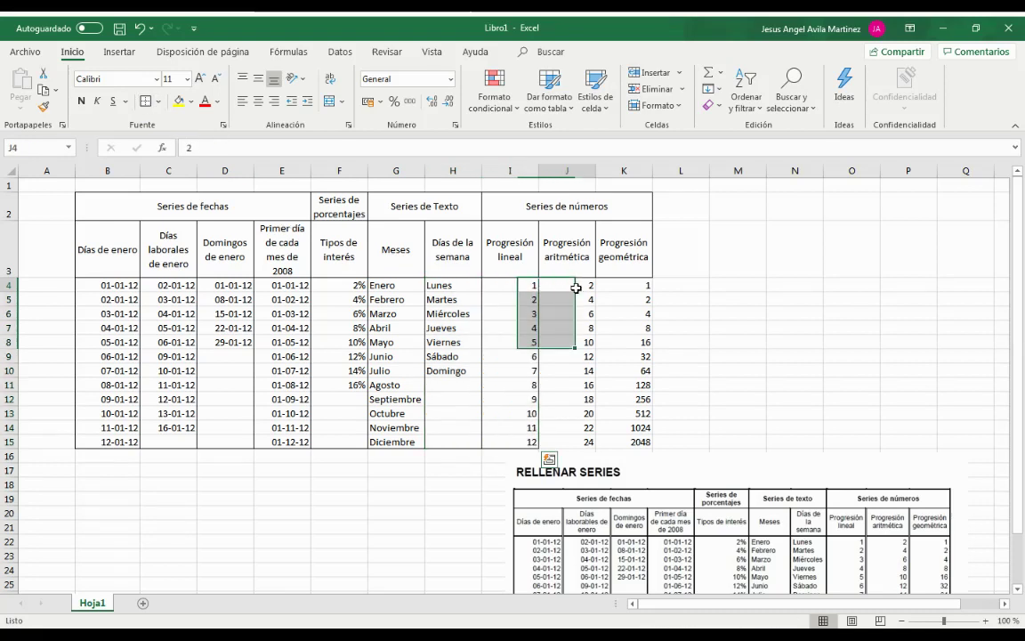
pyautogui.click(140, 101)
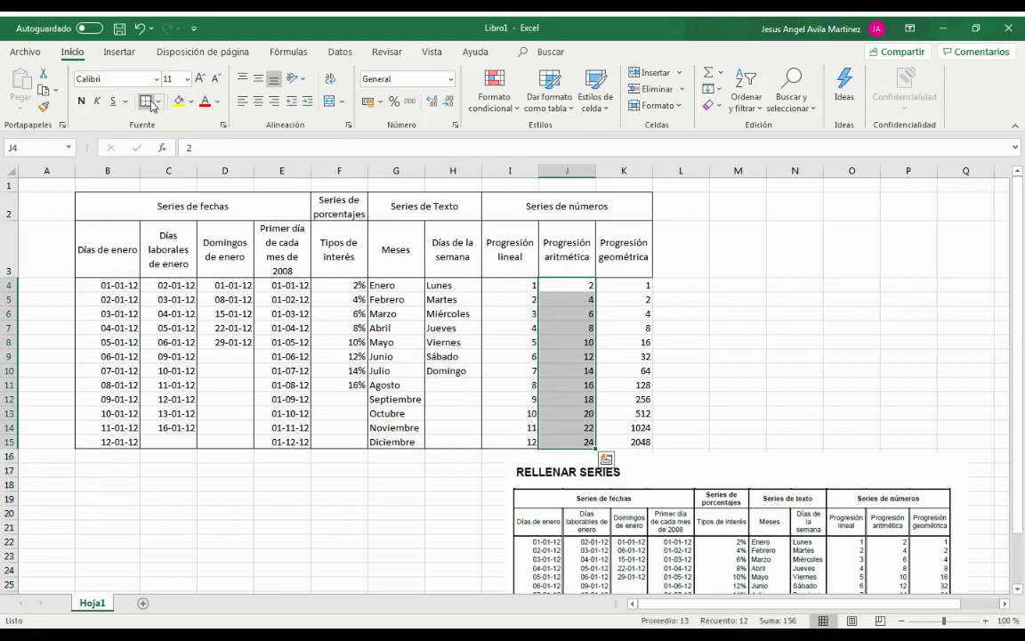